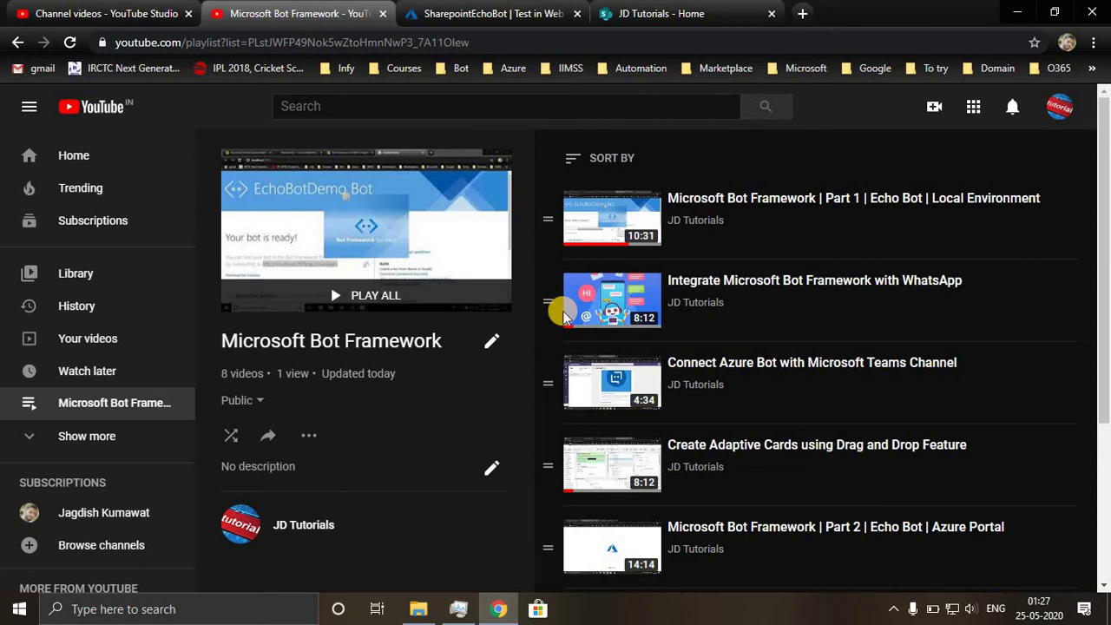
Switch to the Azure portal, open the Web Chat embed settings from SharepointEchoBot's channels, and copy the embed code.
left_click(445, 14)
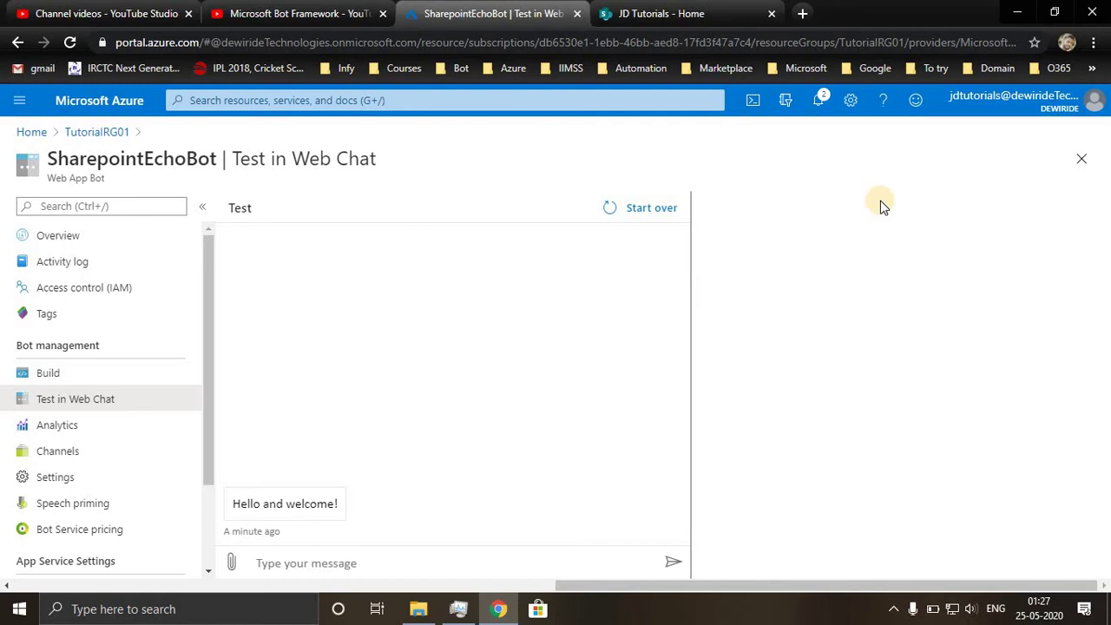
left_click(653, 15)
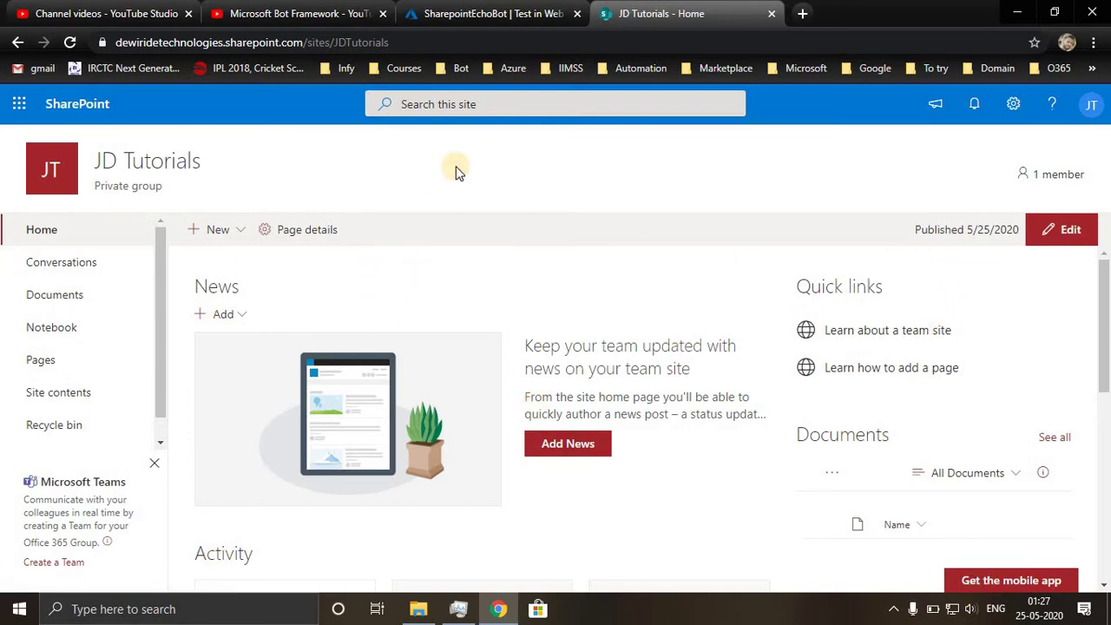
left_click(471, 14)
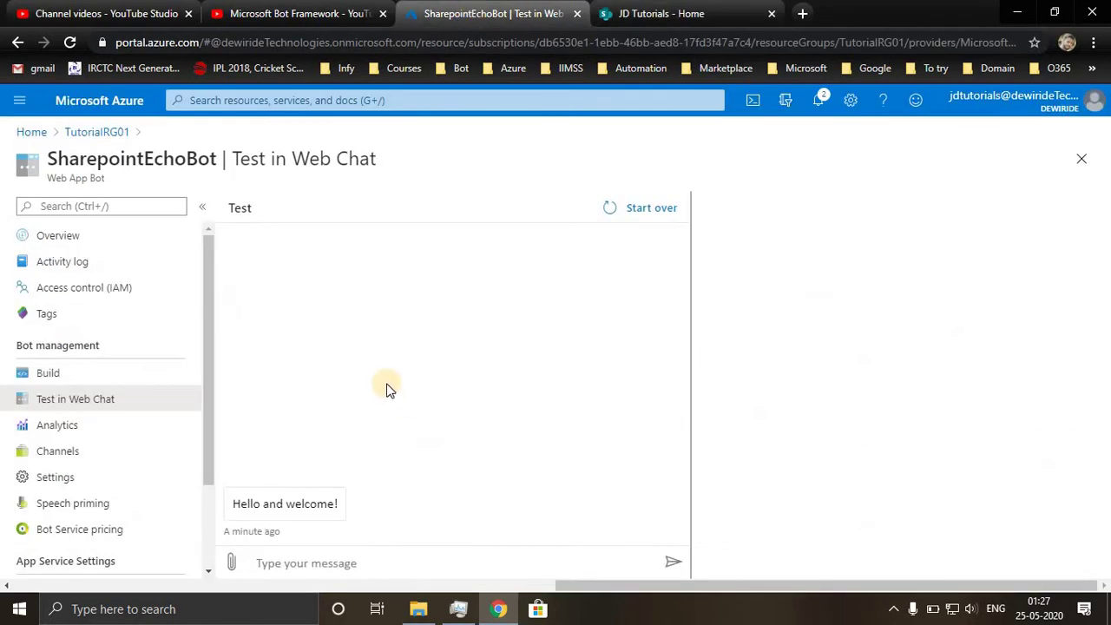
left_click(57, 451)
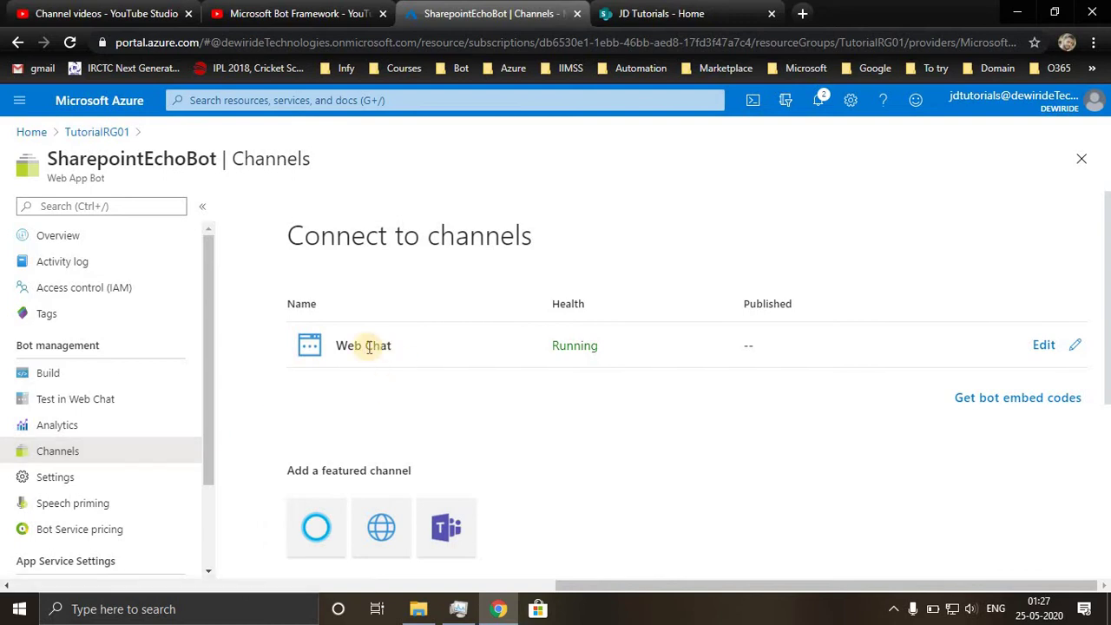
left_click(988, 407)
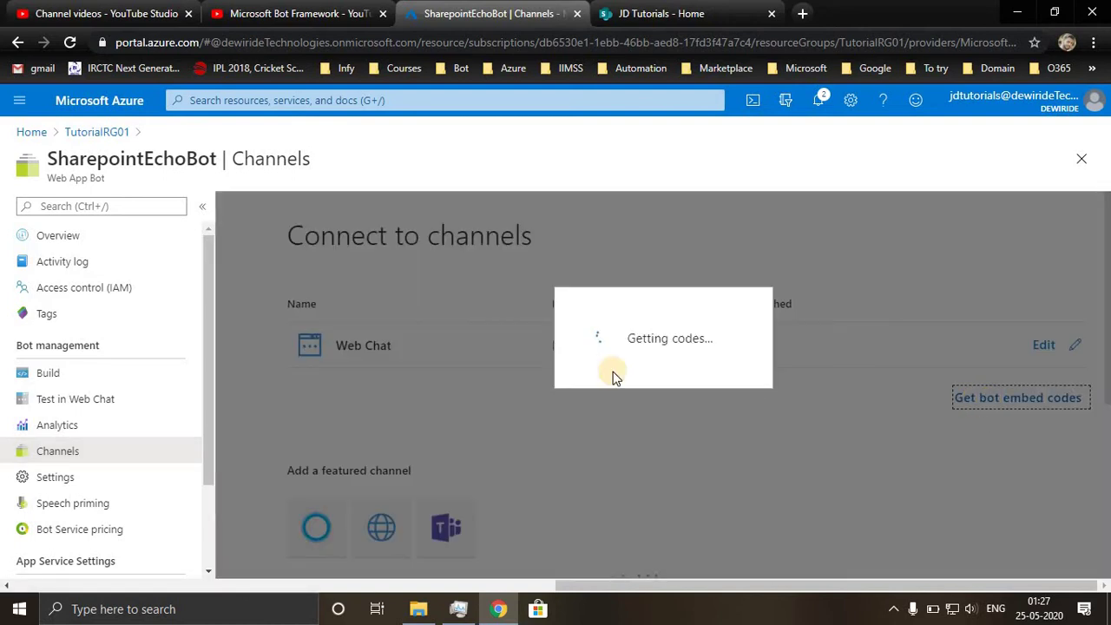
left_click(531, 429)
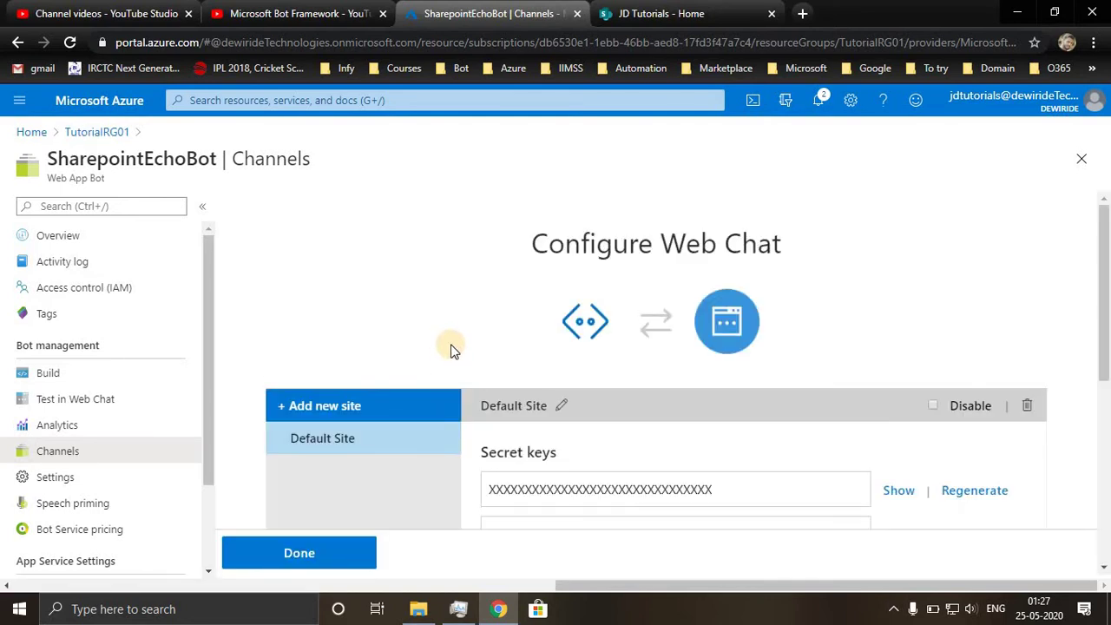
scroll(451, 350, "down", 3)
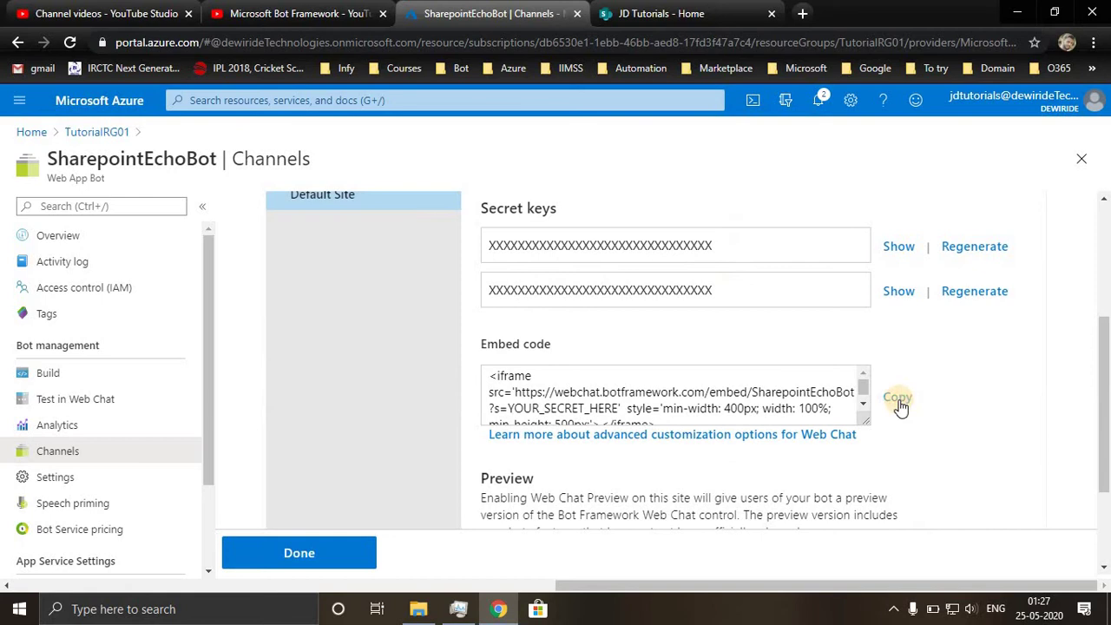
scroll(894, 401, "up", 3)
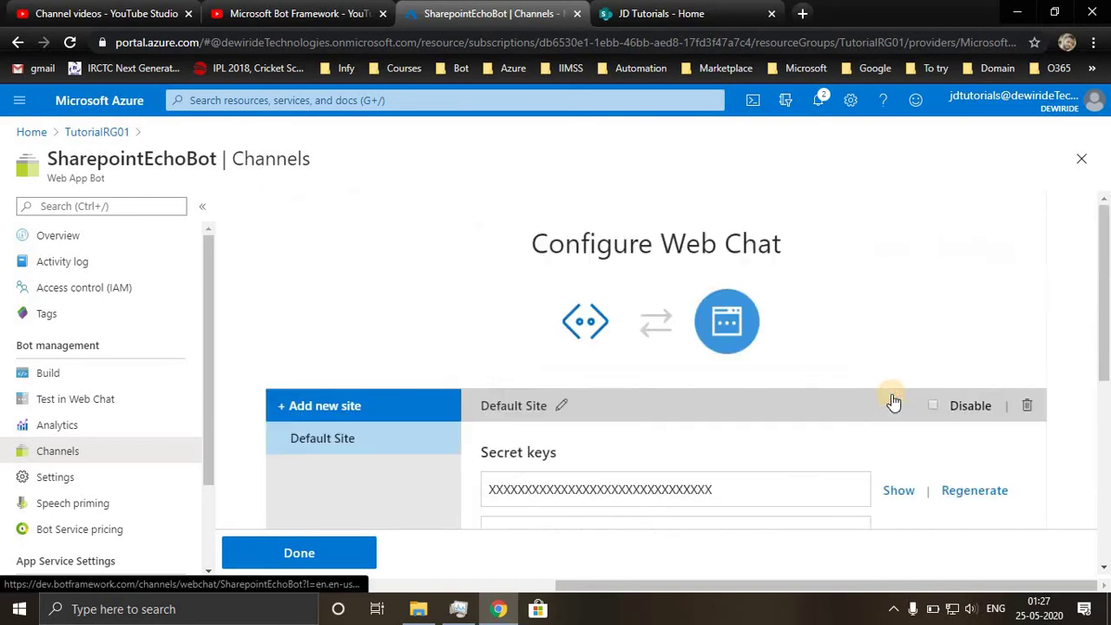
Switch to the JD Tutorials SharePoint site, look at its Site Pages library, and return to the home page.
left_click(705, 17)
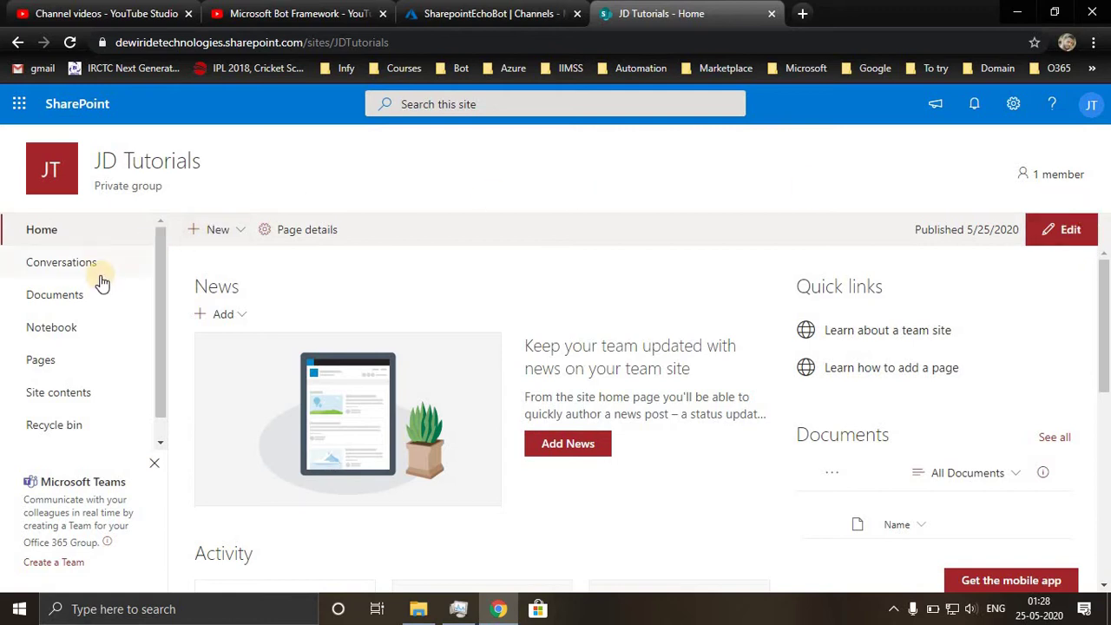
left_click(50, 362)
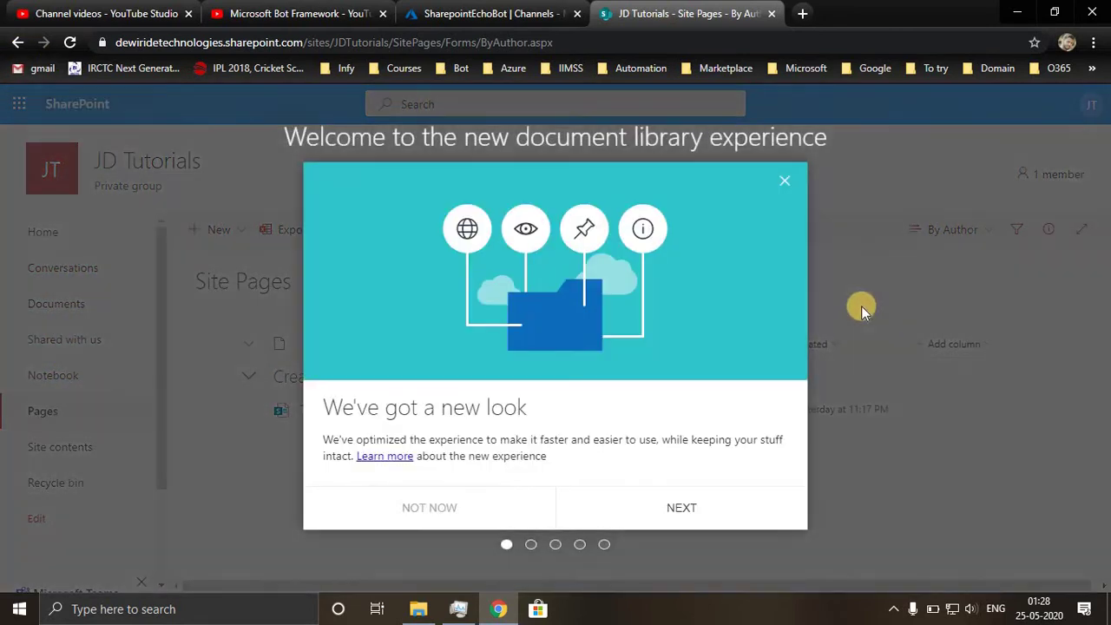
left_click(785, 181)
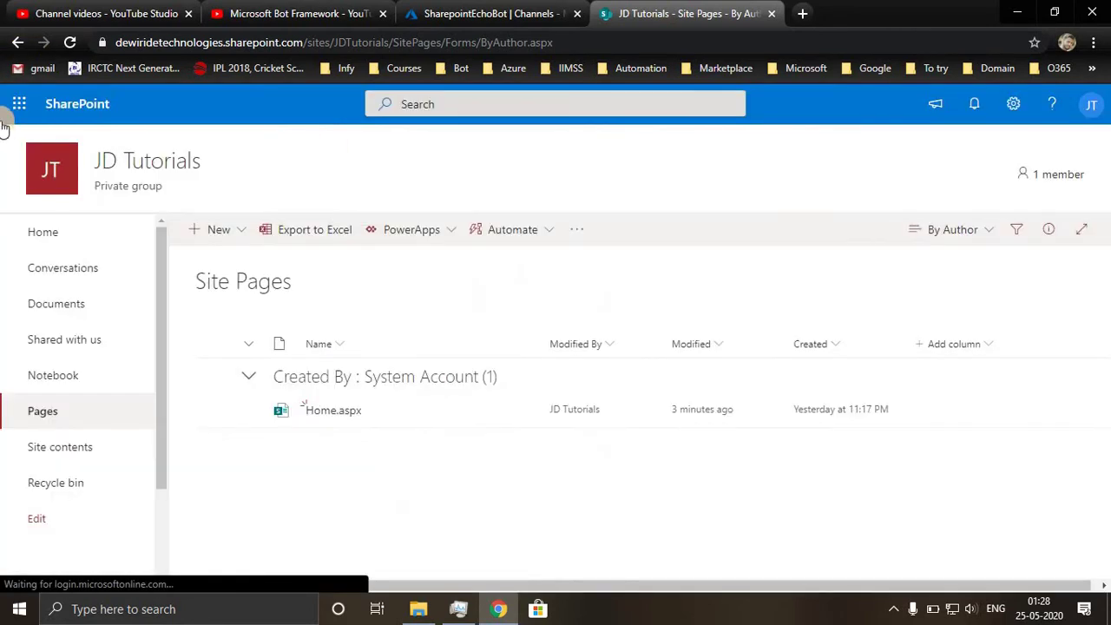
left_click(17, 43)
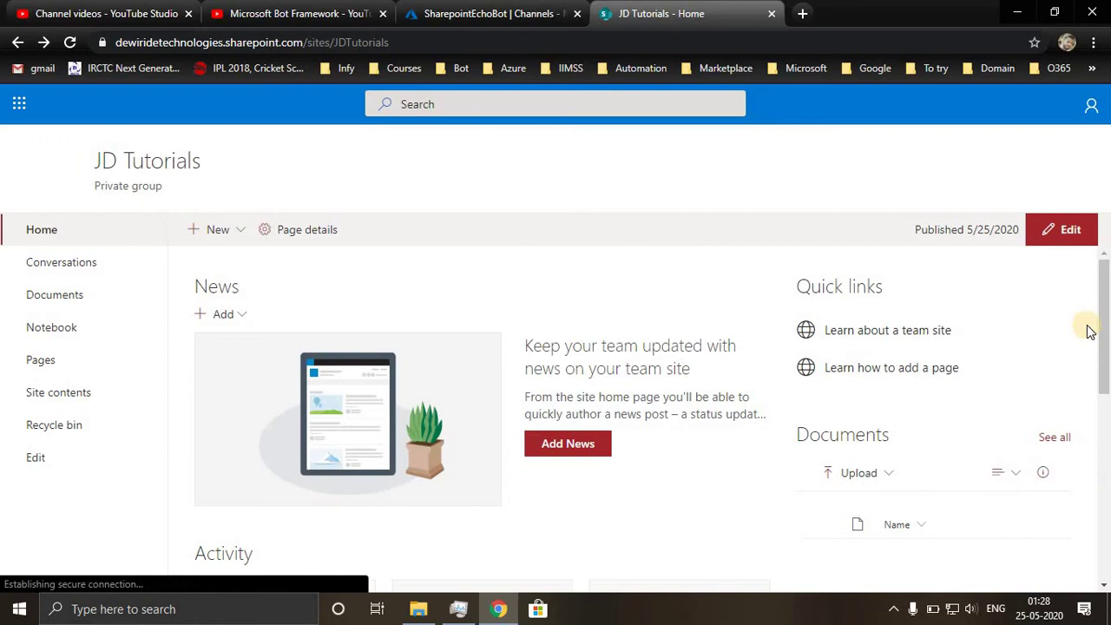
Put the JD Tutorials home page into edit mode and add a one-column section above the News section.
left_click(1058, 230)
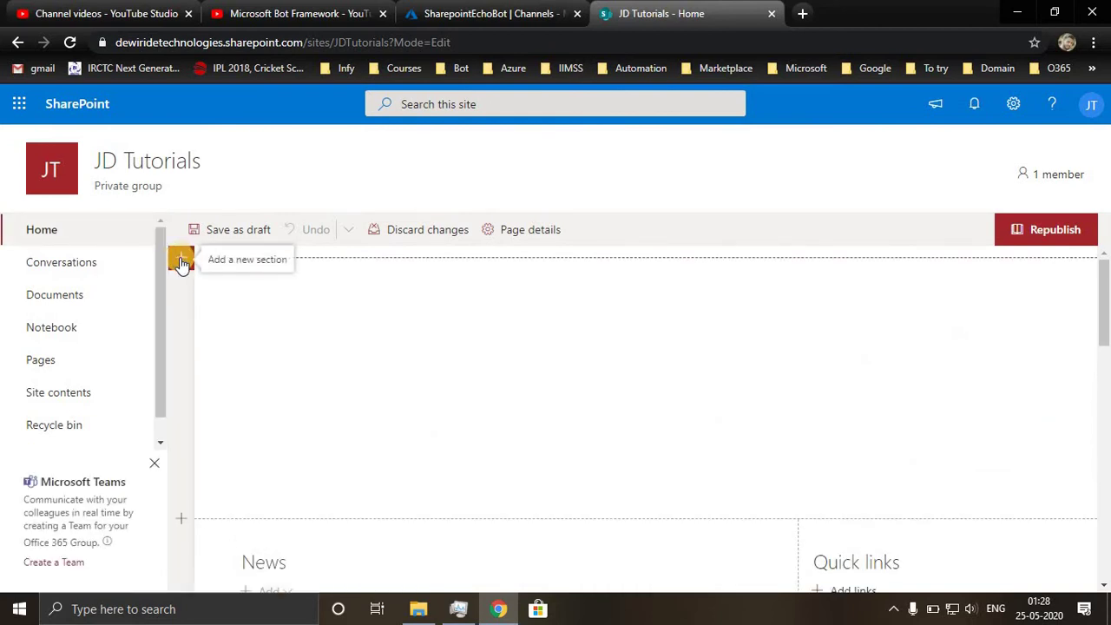
left_click(182, 261)
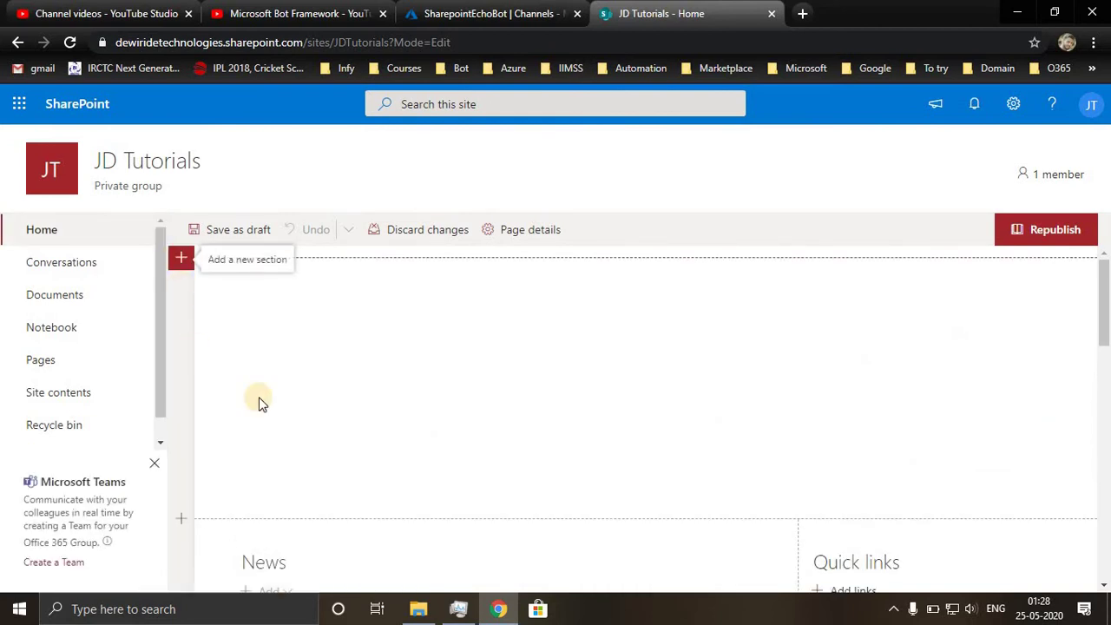
left_click(190, 265)
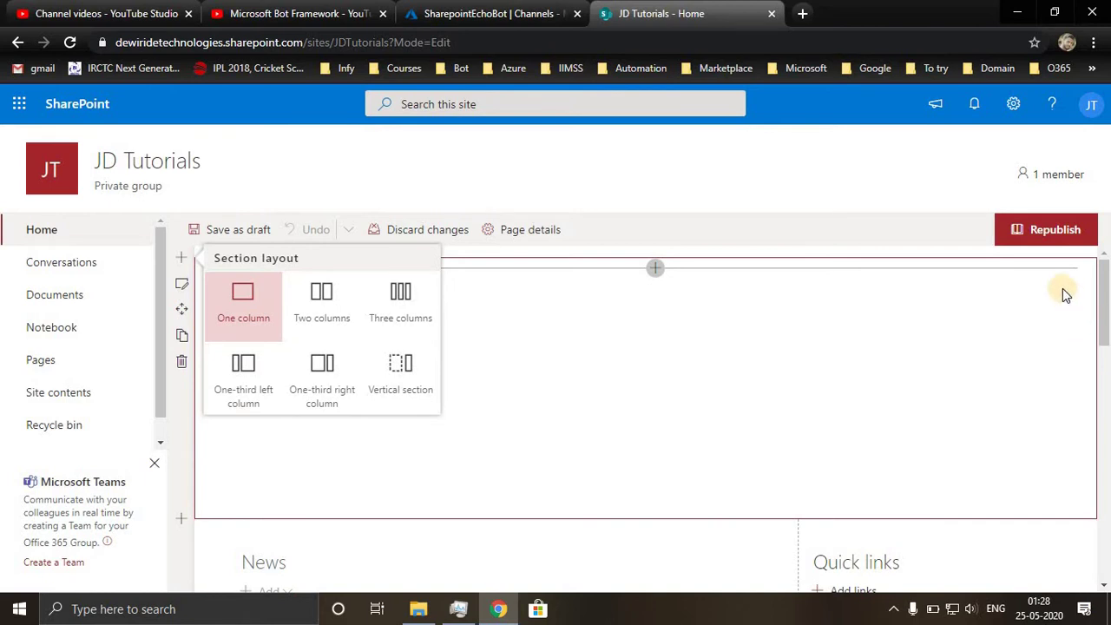
left_click(262, 304)
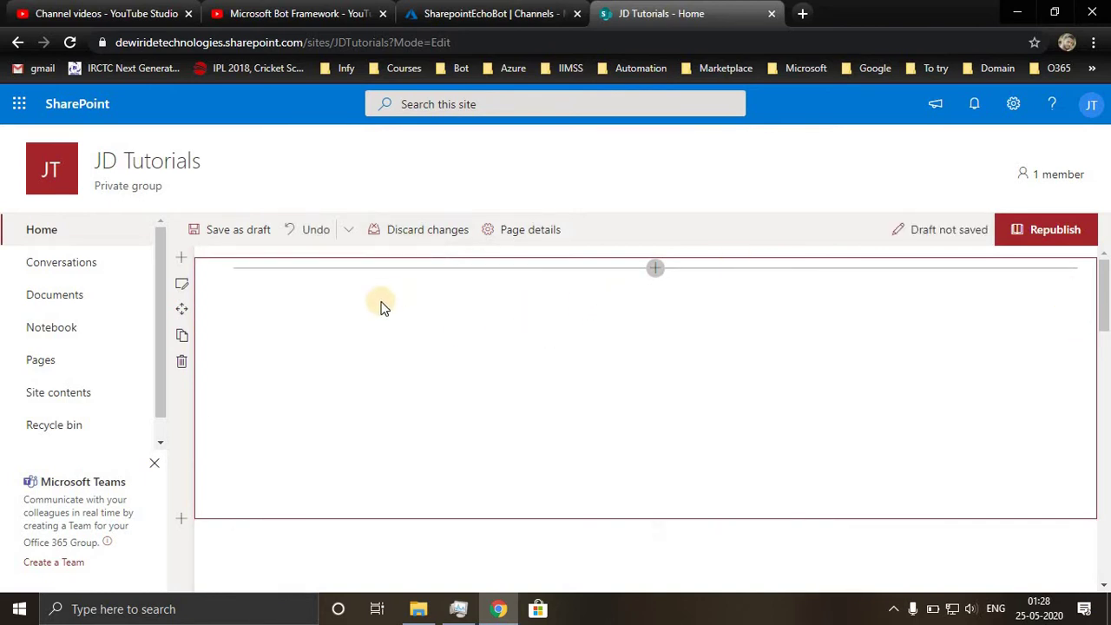
Add an Embed web part to the new section and paste the bot's Web Chat iframe code as its embed code.
left_click(655, 271)
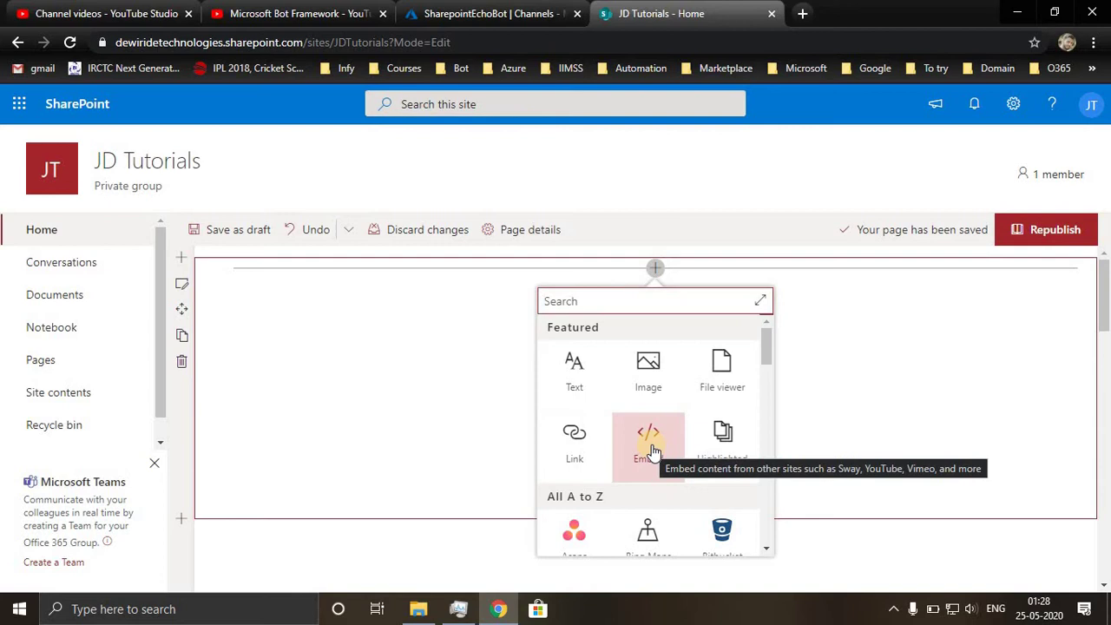
left_click(651, 447)
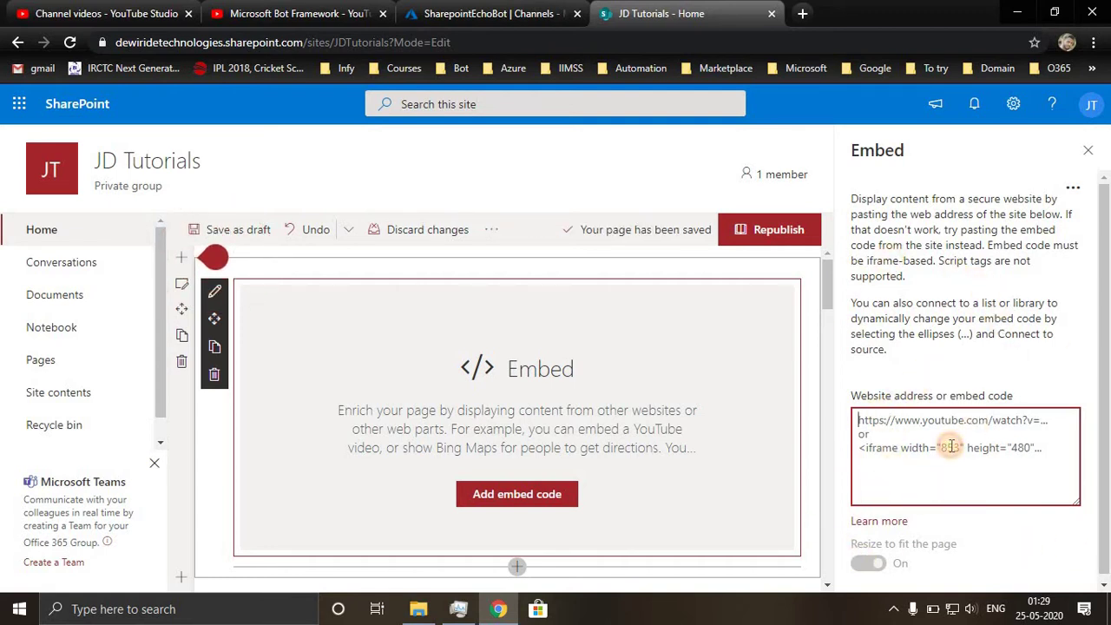
type("<iframe src='https://webchat.botframework.com/embed/SharepointEchoBot?s=YOUR_SECRET_HERE'  style='min-width: 400px; width: 100%; min-height: 500px;'></iframe>")
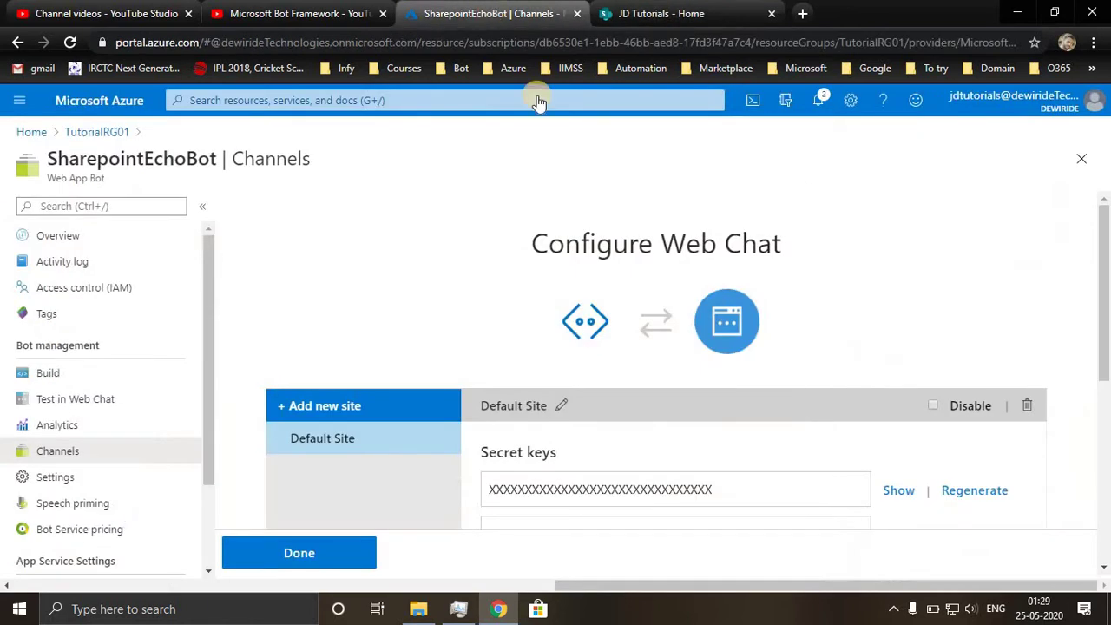
In the Azure portal, reveal and copy the Default Site's first Web Chat secret key, and hide it again.
left_click(512, 13)
scroll(721, 417, "down", 2)
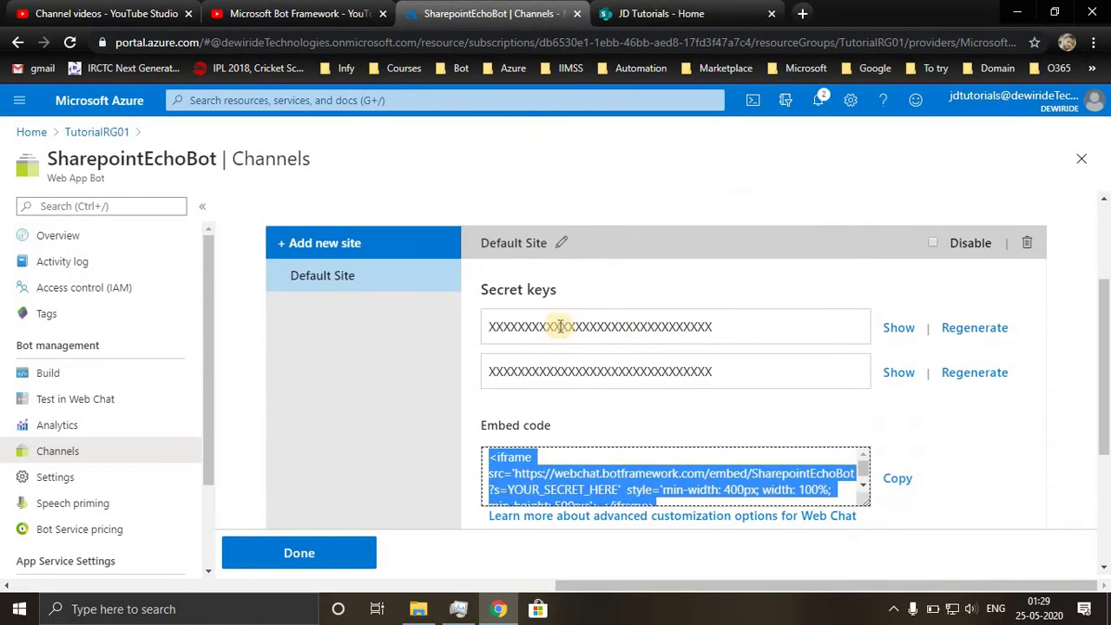
left_click(386, 339)
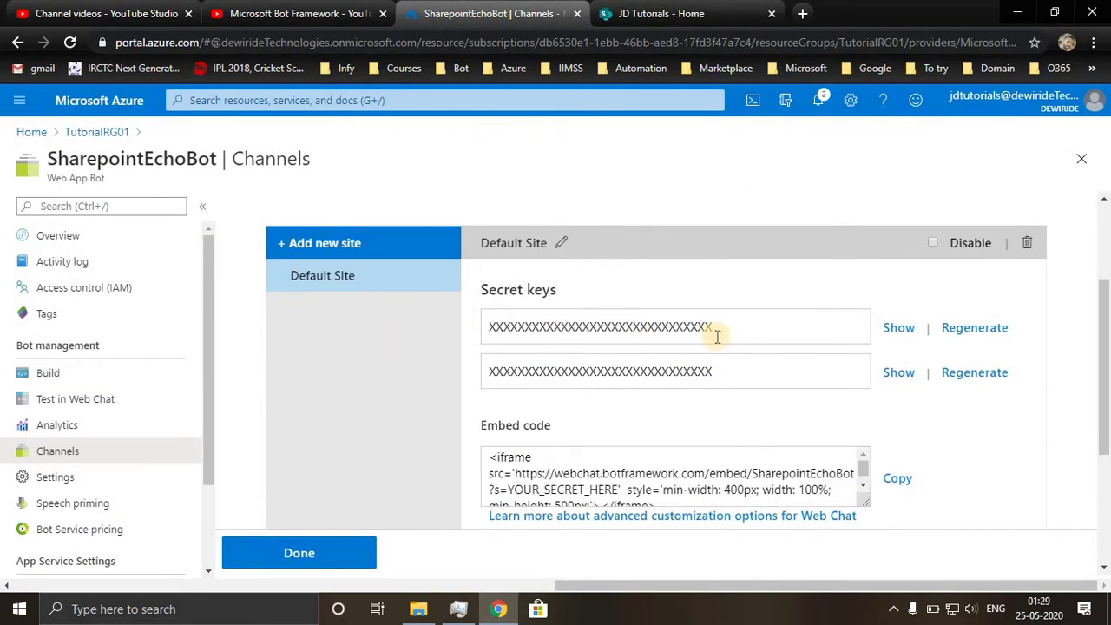
left_click(899, 328)
triple_click(770, 326)
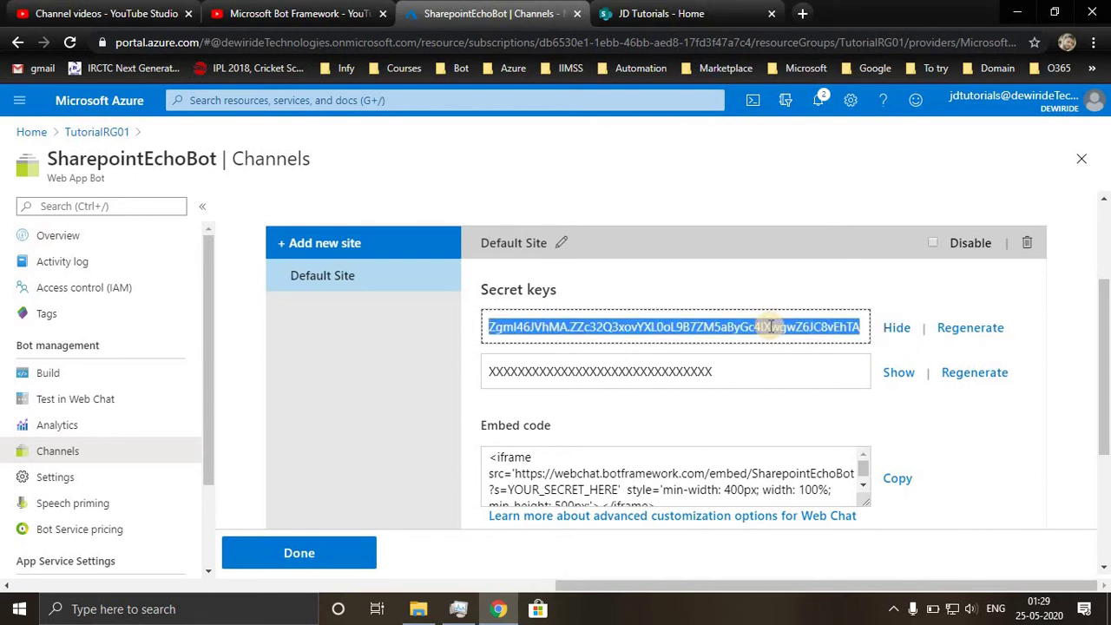
left_click(898, 327)
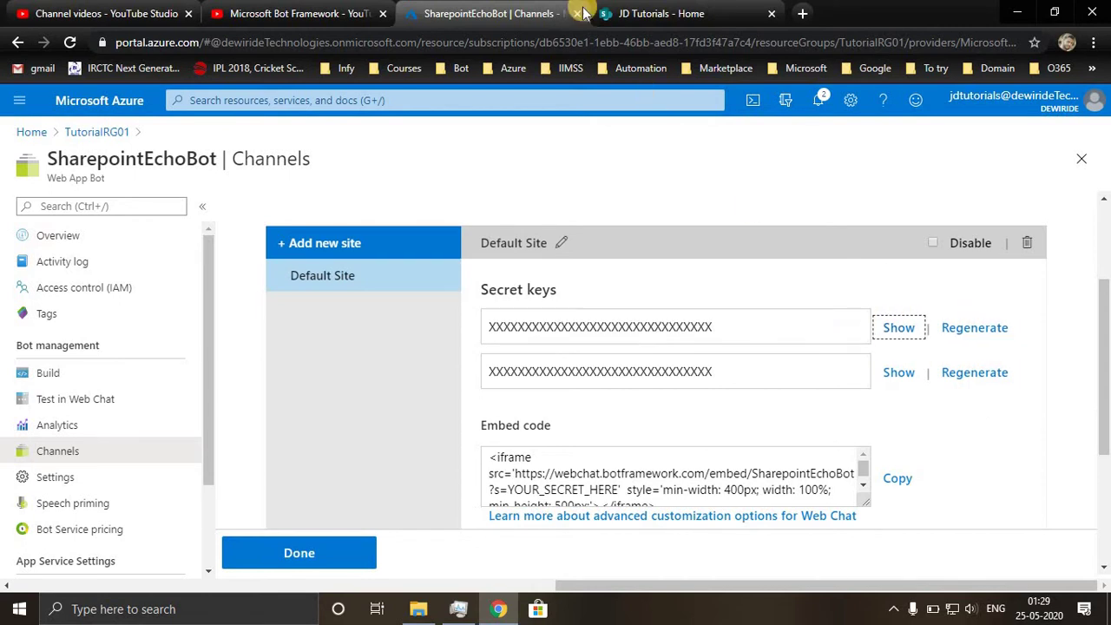
Return to the SharePoint page and replace YOUR_SECRET_HERE in the embed code with the copied Web Chat secret key.
left_click(642, 21)
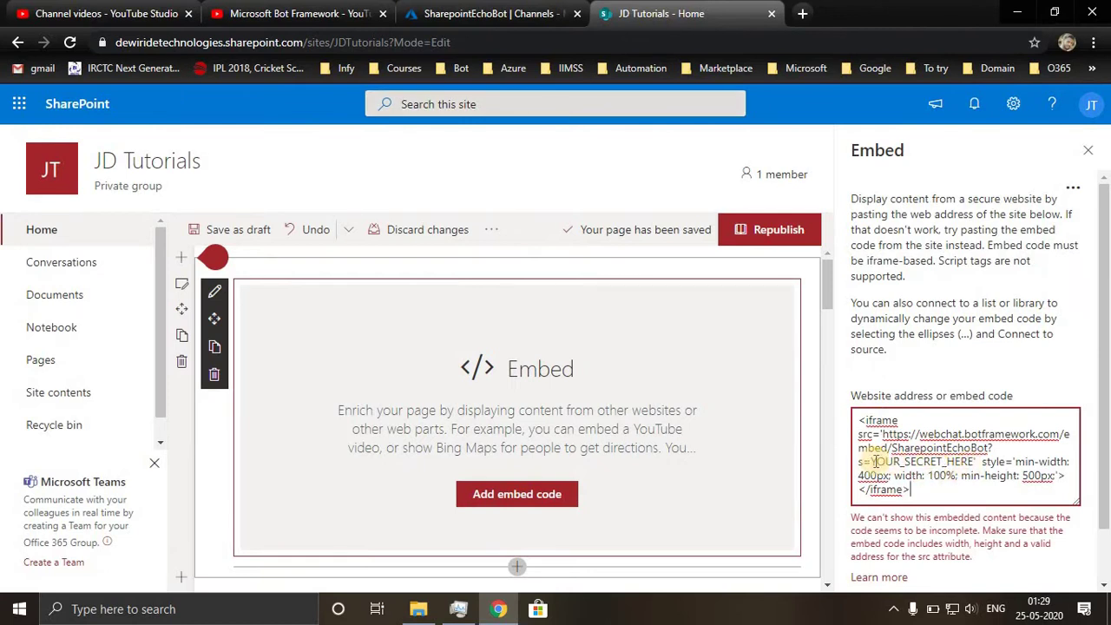
left_click_drag(875, 461, 965, 453)
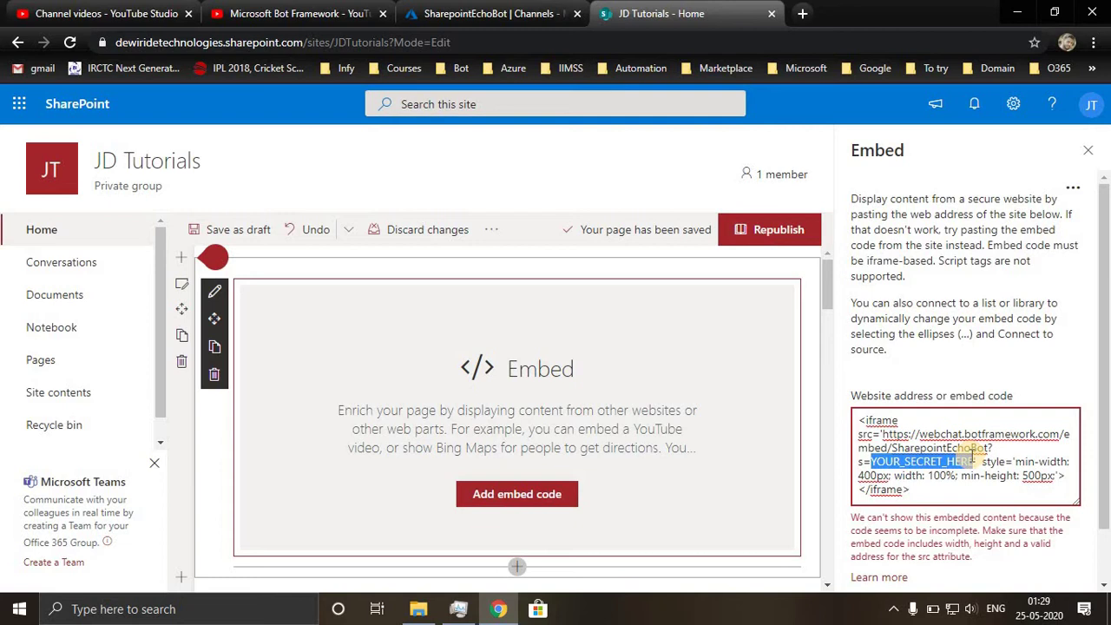
key("ctrl+v")
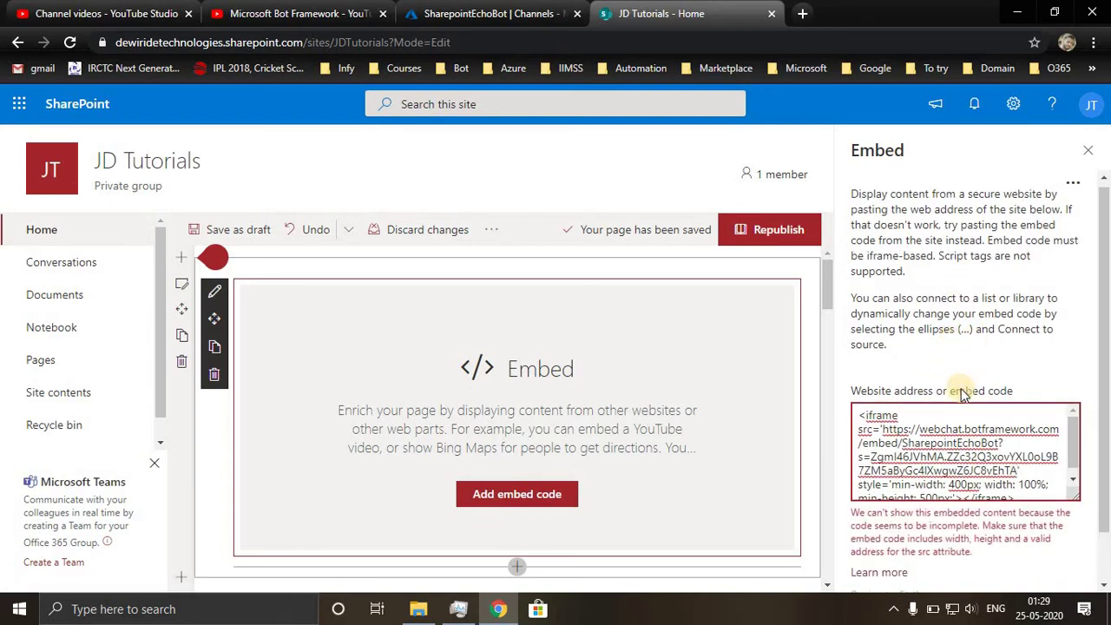
Replace the single quotes around the iframe's src address with double quotes in the embed code.
scroll(903, 469, "down", 1)
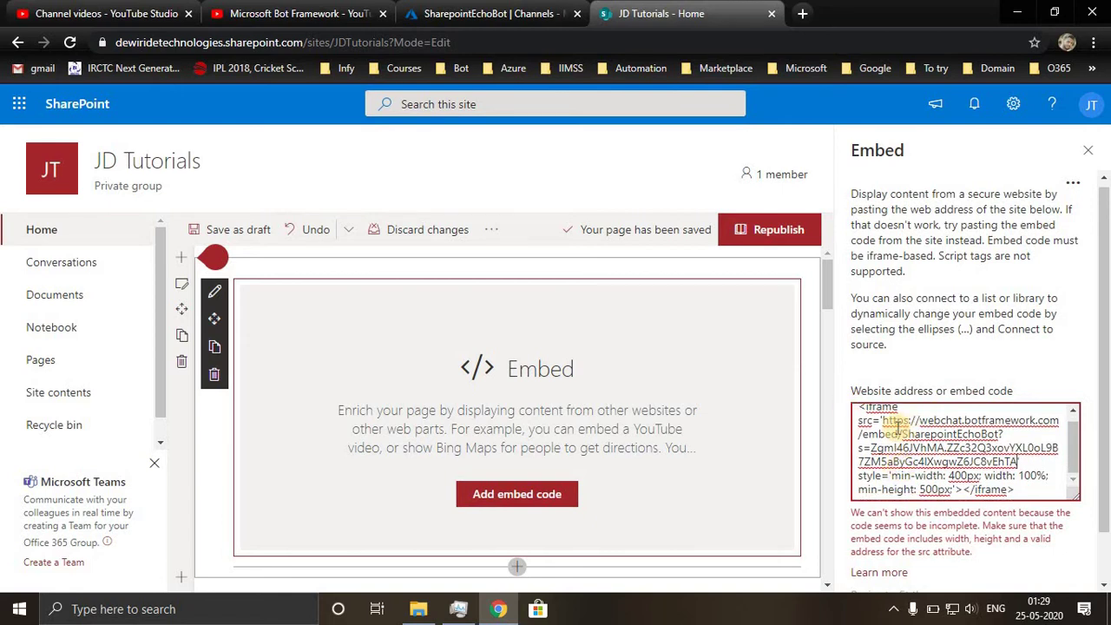
scroll(895, 429, "up", 1)
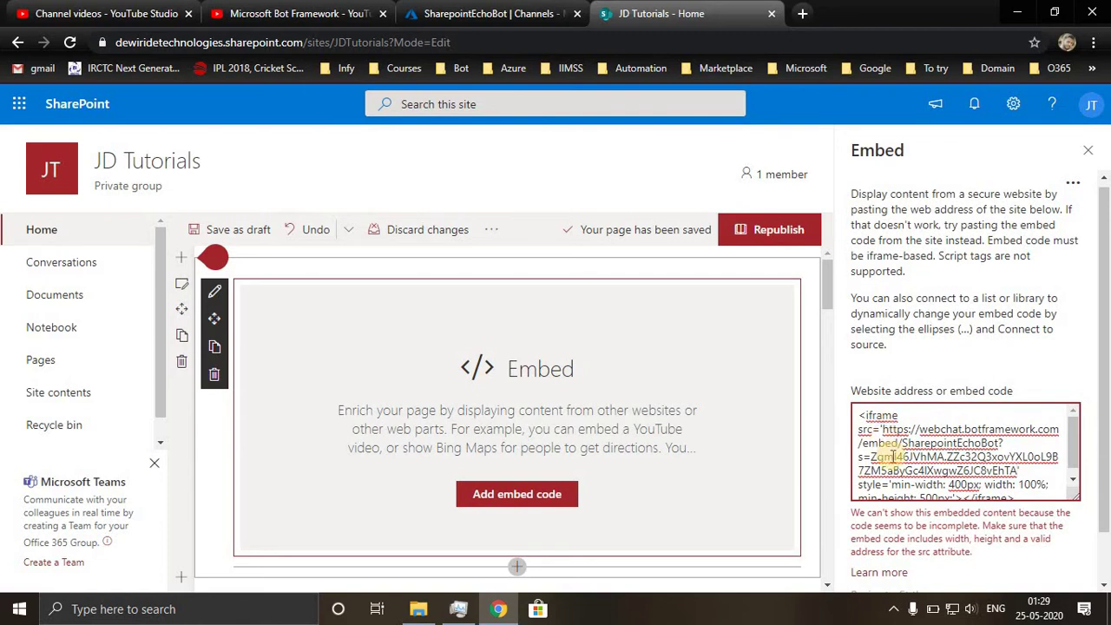
key("BackSpace")
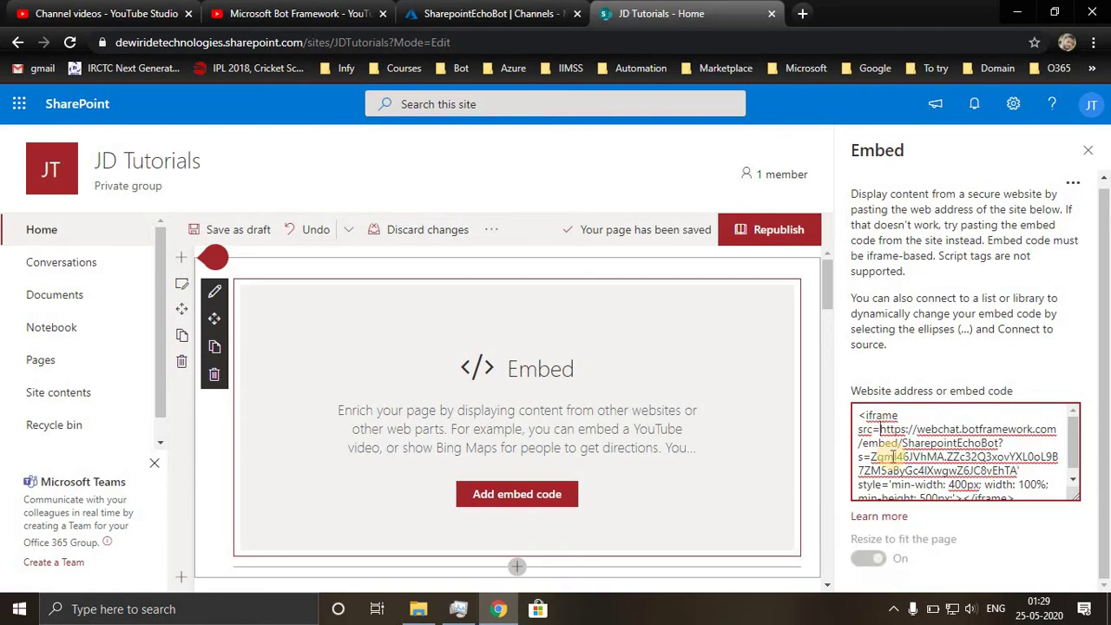
type("\"")
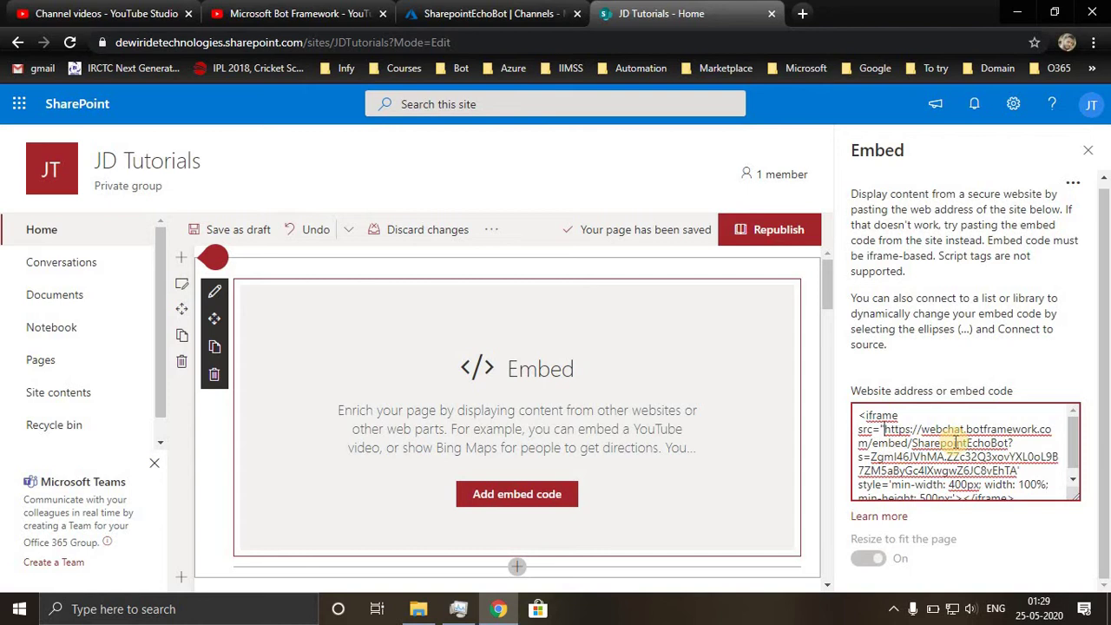
scroll(1033, 460, "down", 1)
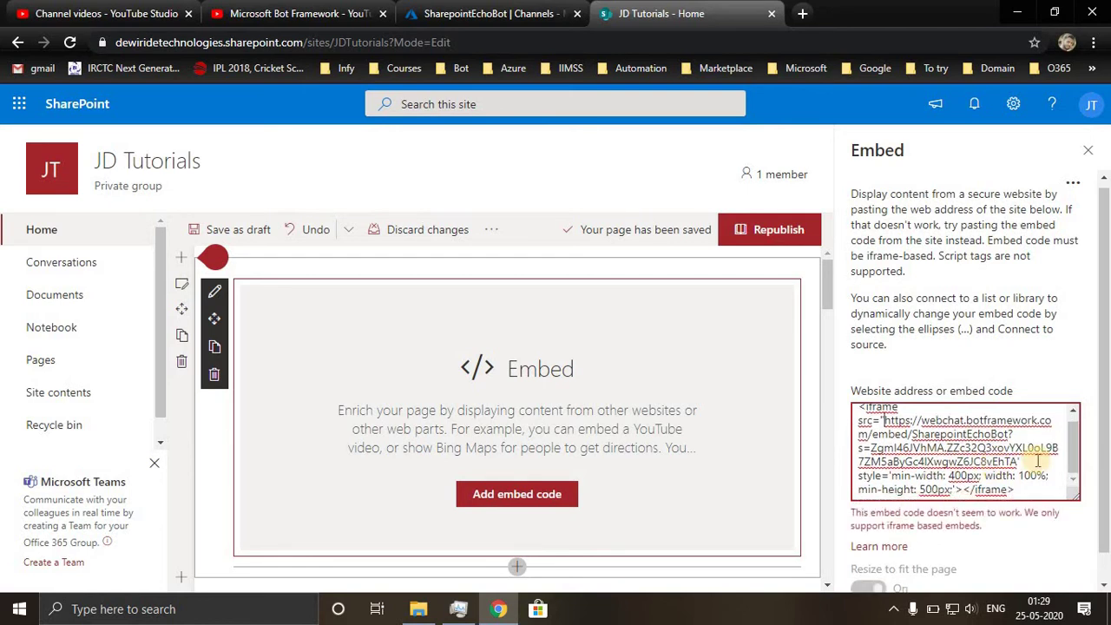
left_click(1021, 461)
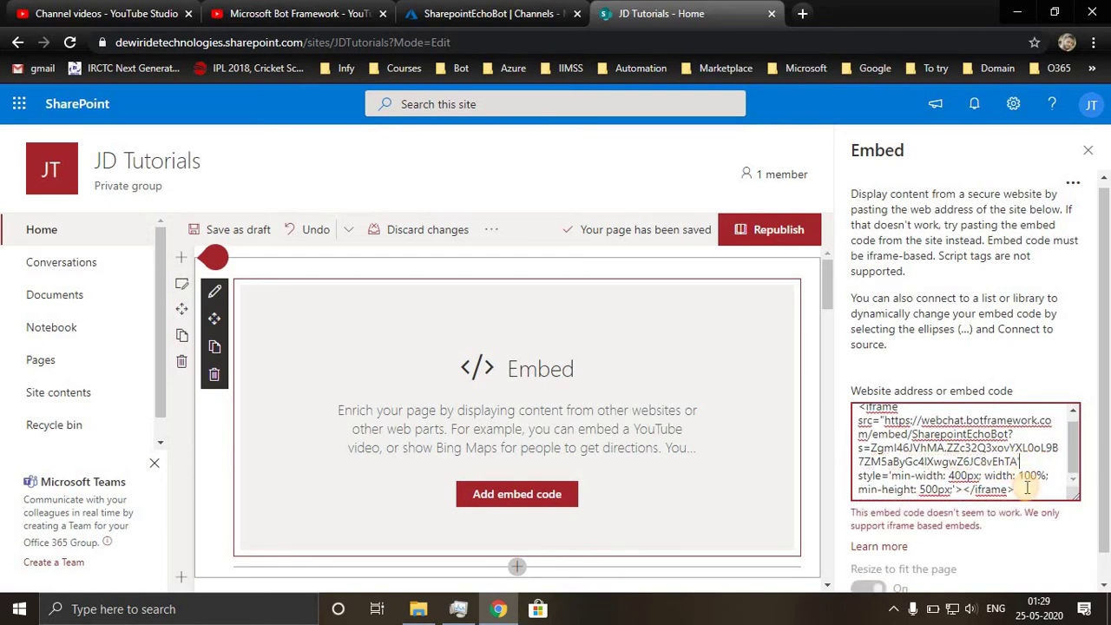
key("Delete")
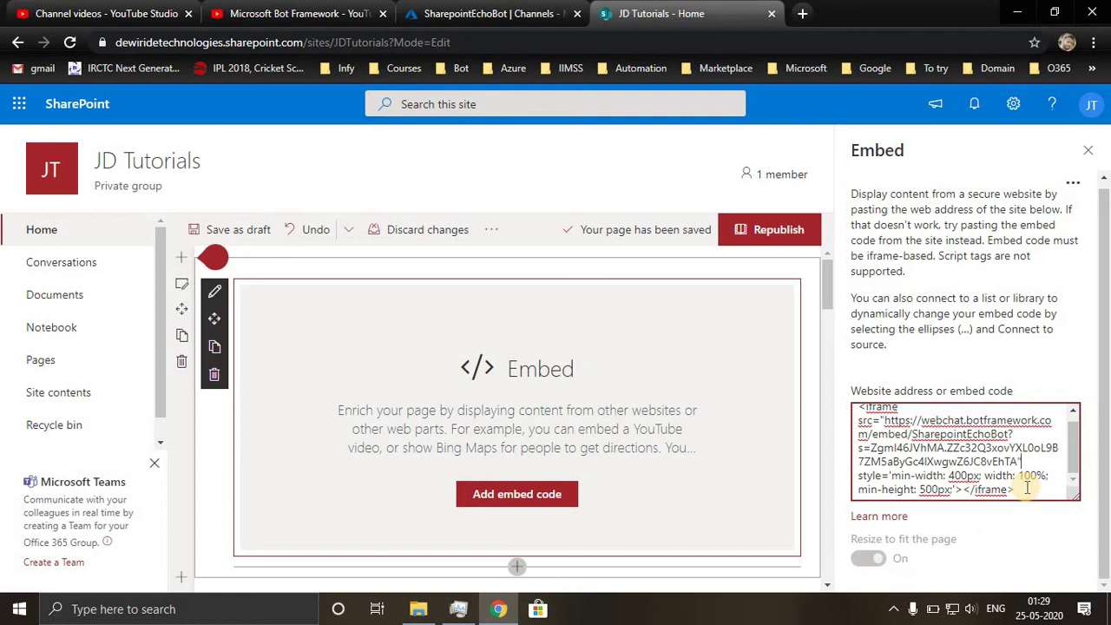
type("\"")
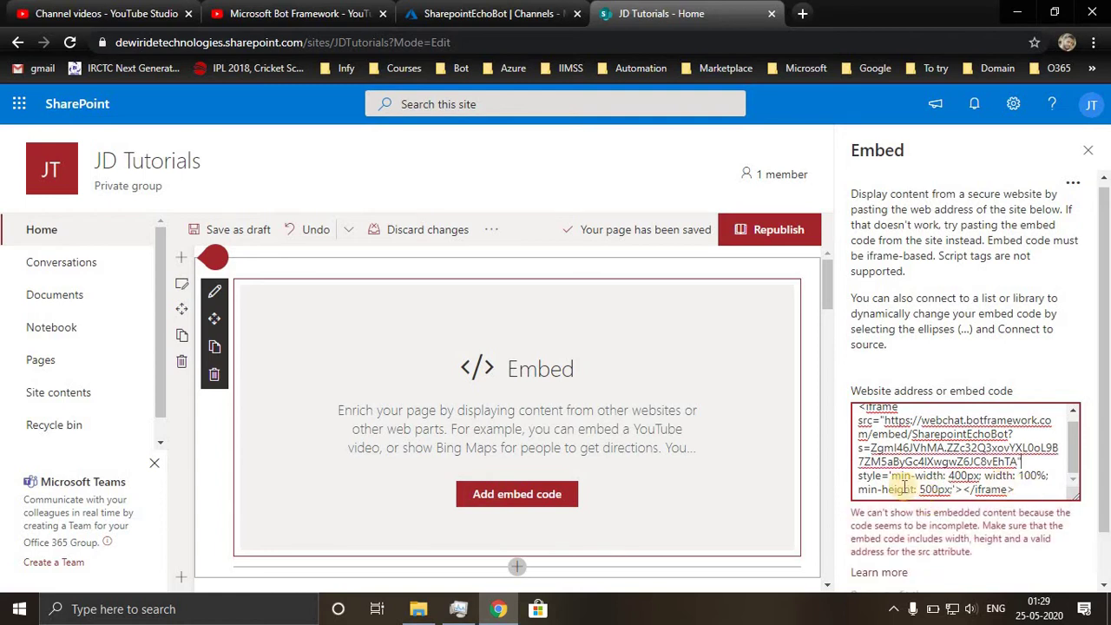
Replace the style attribute in the iframe embed code with width="400px" and height="500px".
left_click_drag(861, 476, 953, 490)
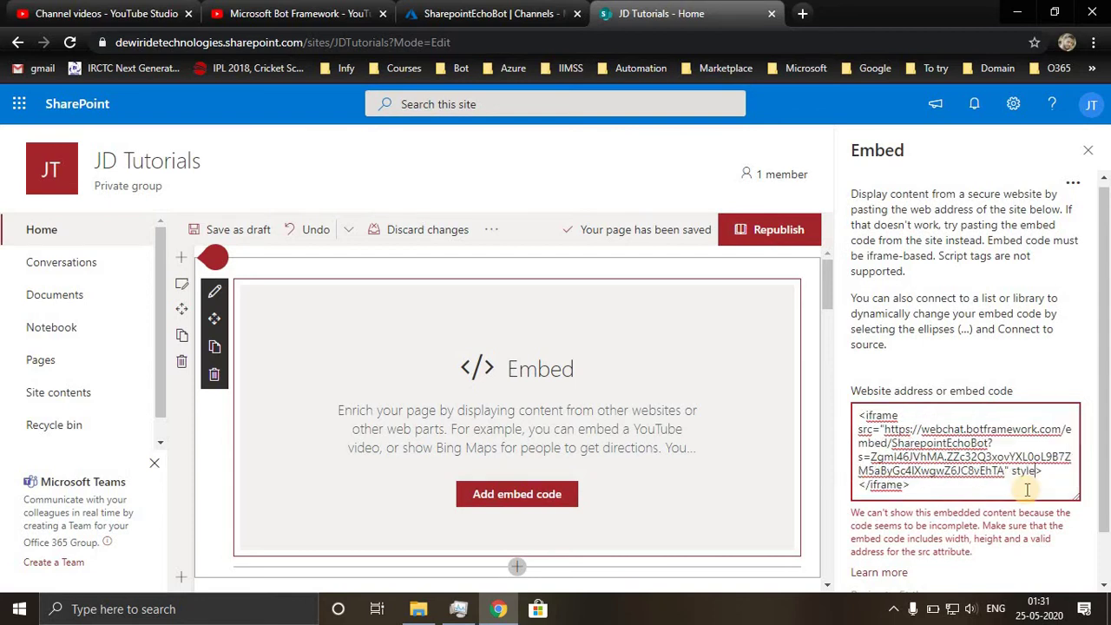
key("BackSpace")
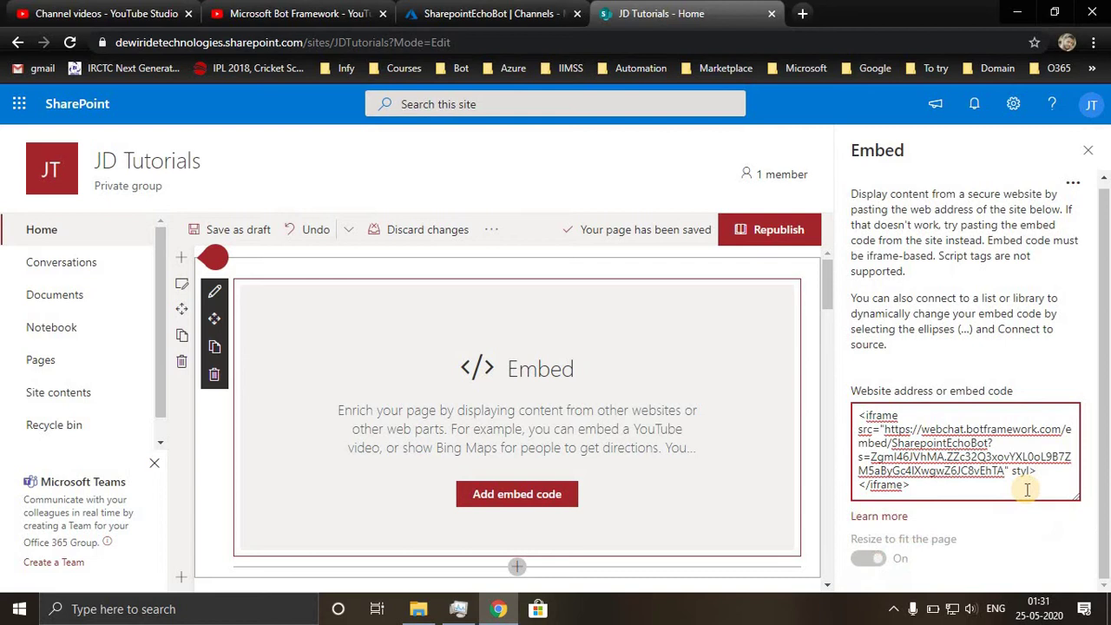
key("BackSpace")
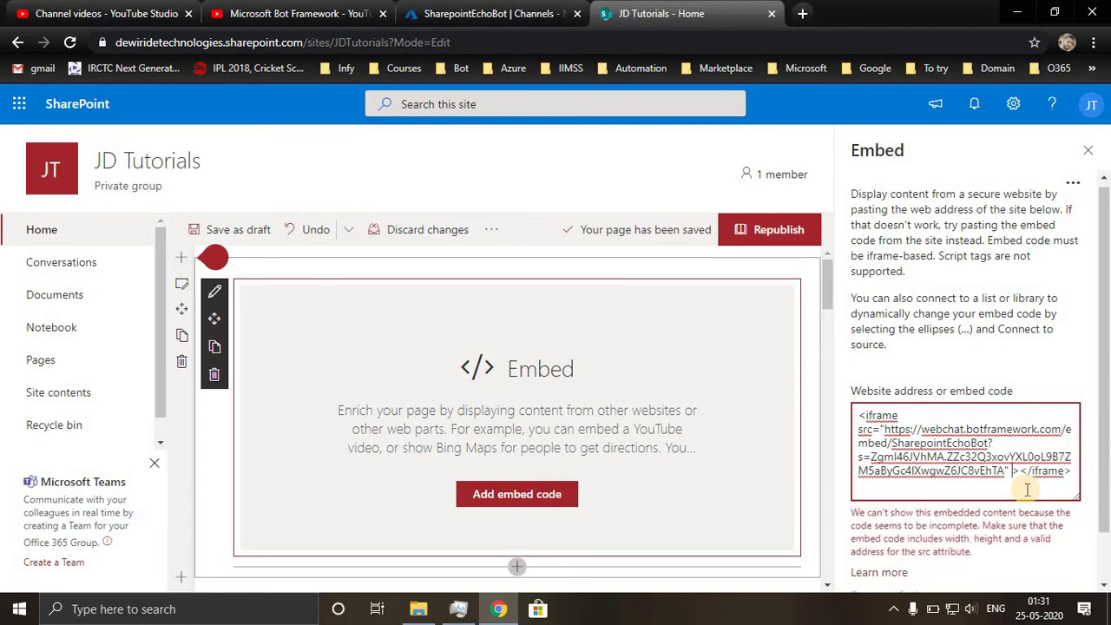
type("wi")
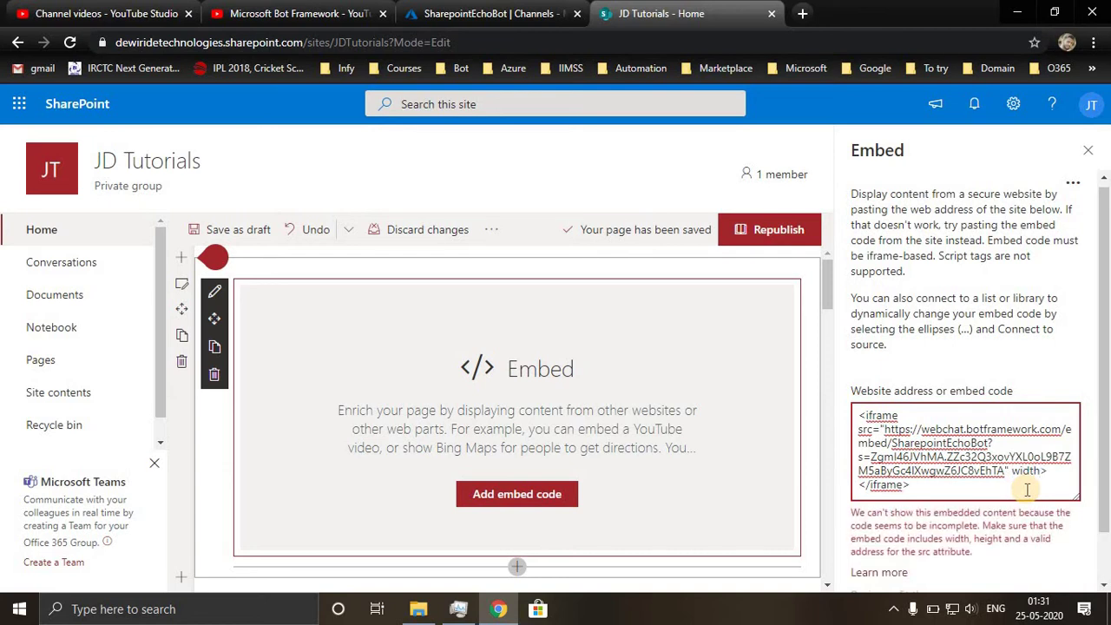
type("dth=\"")
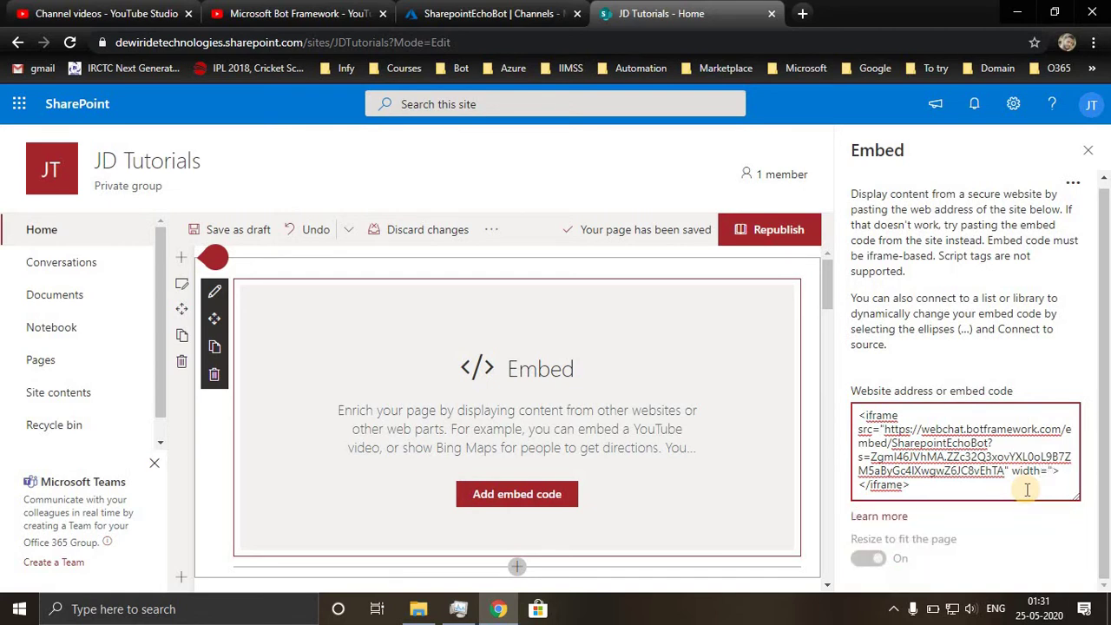
type("400p")
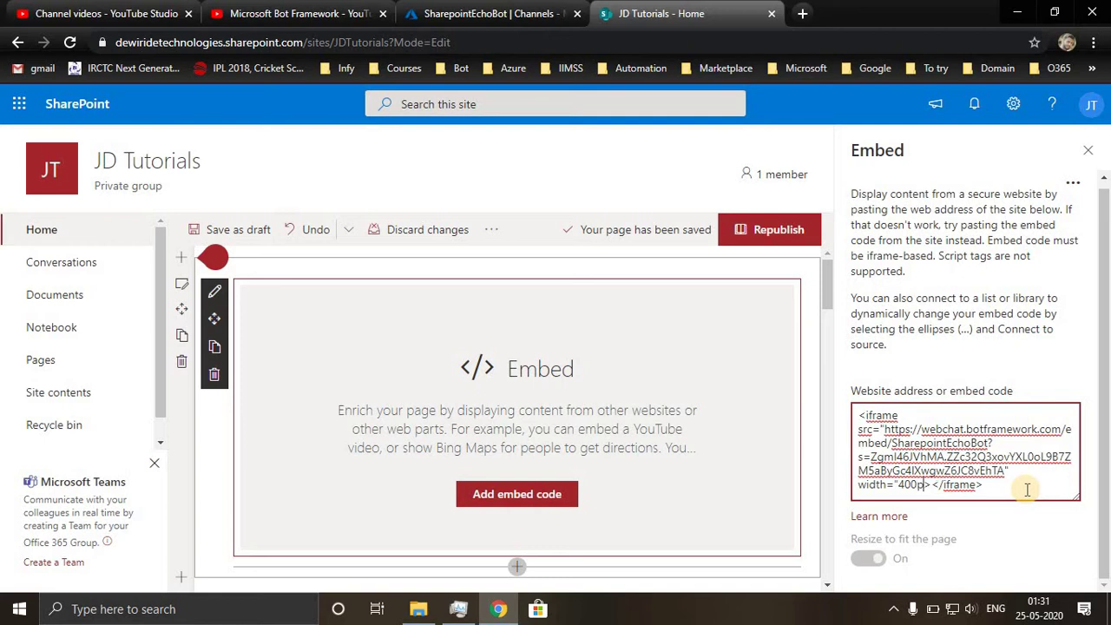
type("x\" height=\"500px")
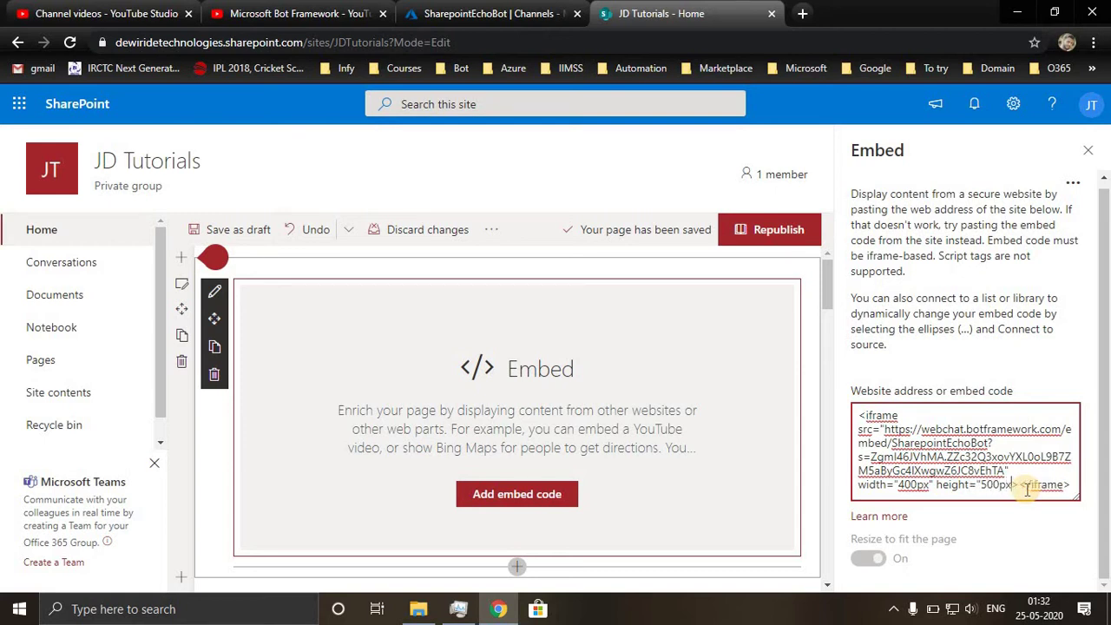
key("Return")
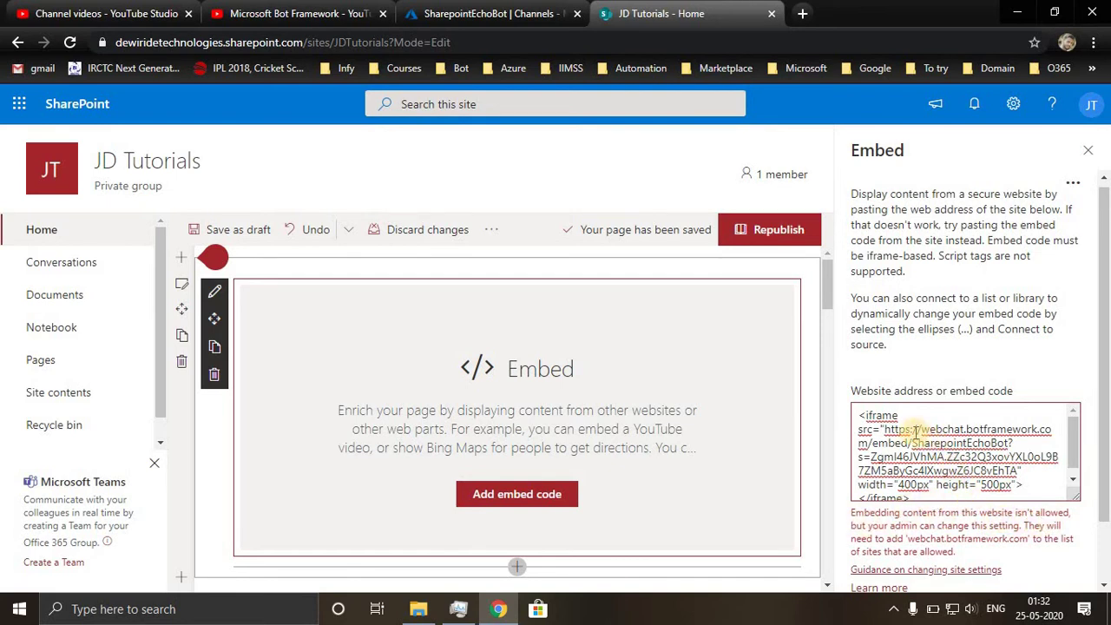
Highlight the webchat.botframework.com domain in the embed code and in the message beneath it.
mouse_move(922, 430)
left_mouse_down()
mouse_move(1020, 429)
mouse_move(889, 443)
mouse_move(955, 430)
mouse_move(903, 444)
mouse_move(913, 444)
left_mouse_up()
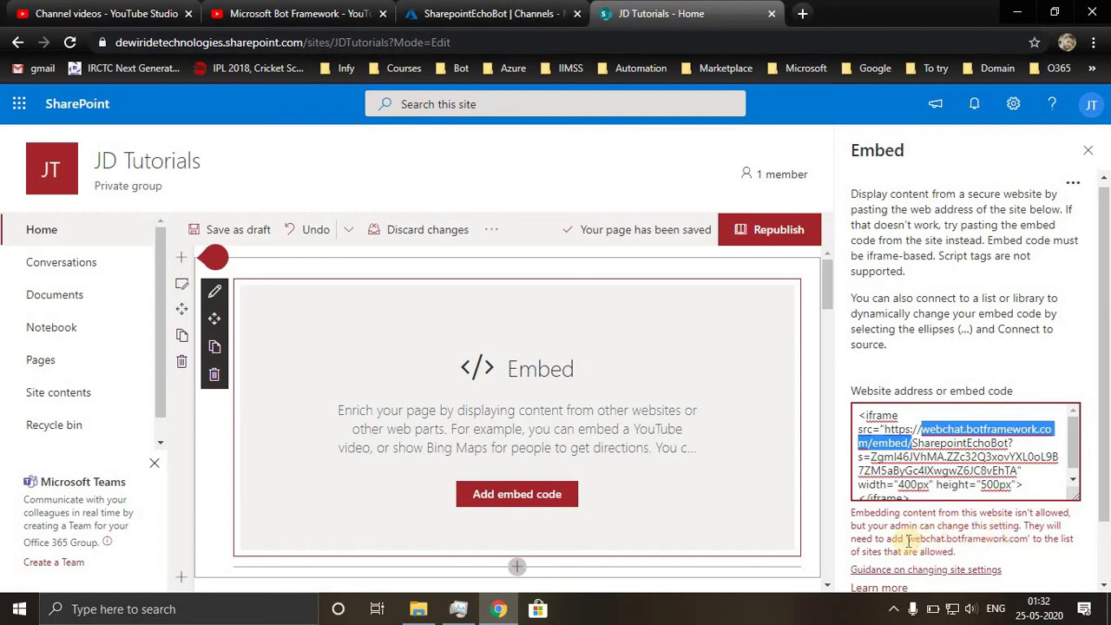
left_click_drag(908, 538, 1030, 538)
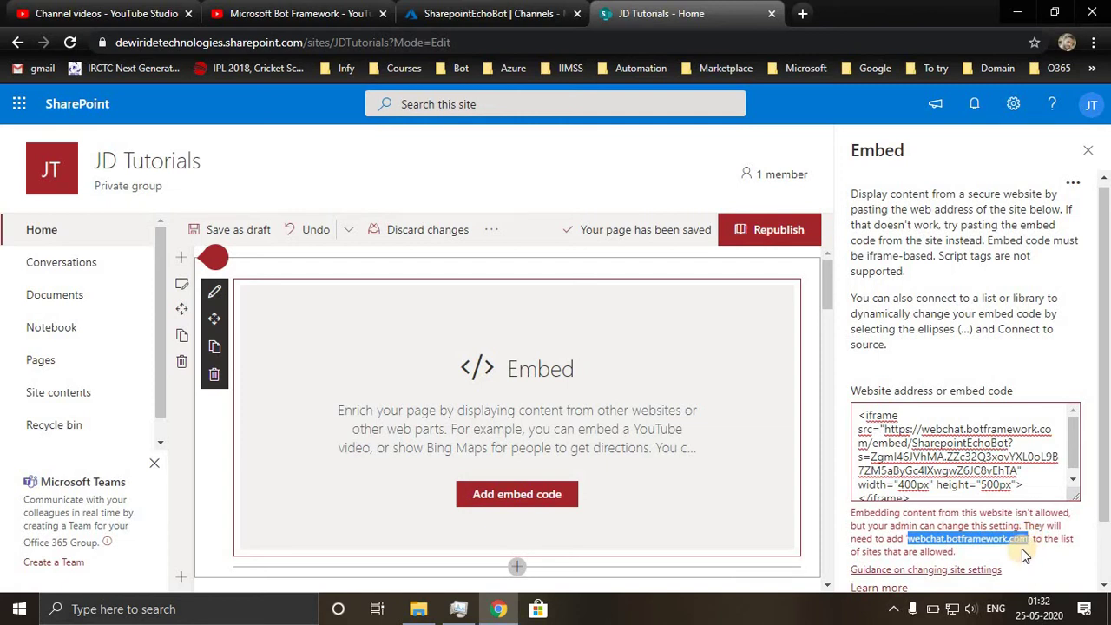
left_click(892, 543)
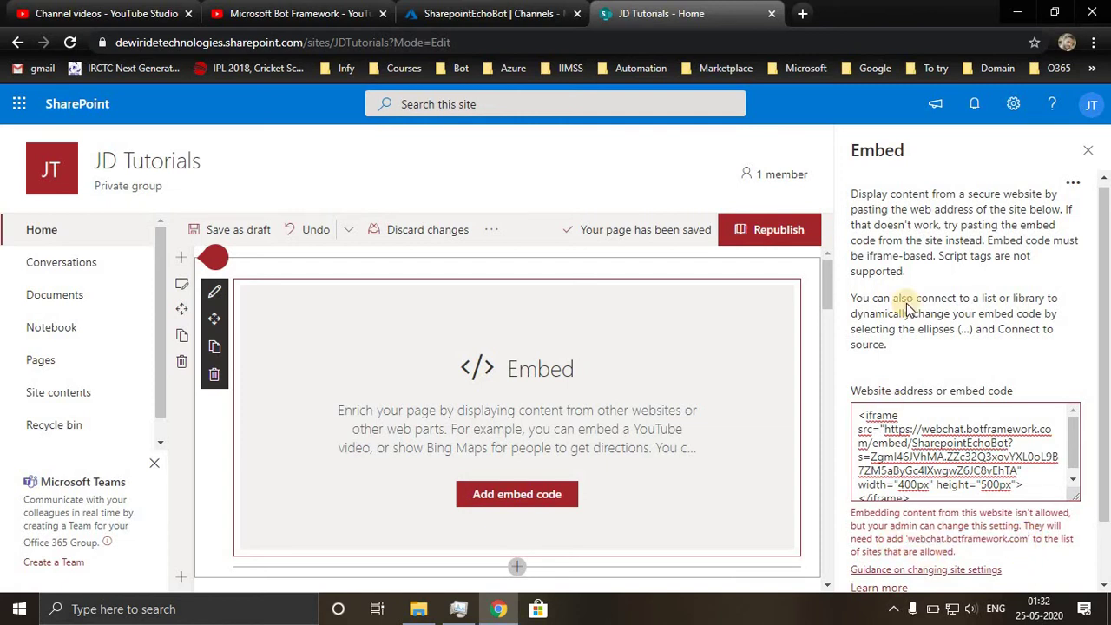
Open the full site settings of the JD Tutorials site from its site information, leaving the page being edited.
left_click(1010, 107)
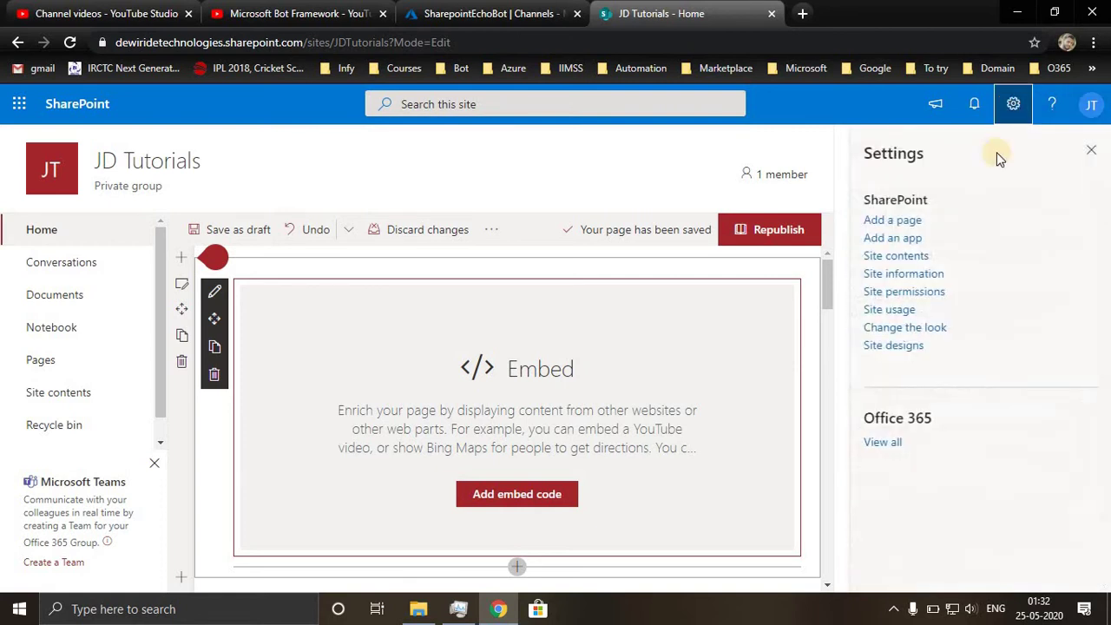
left_click(903, 275)
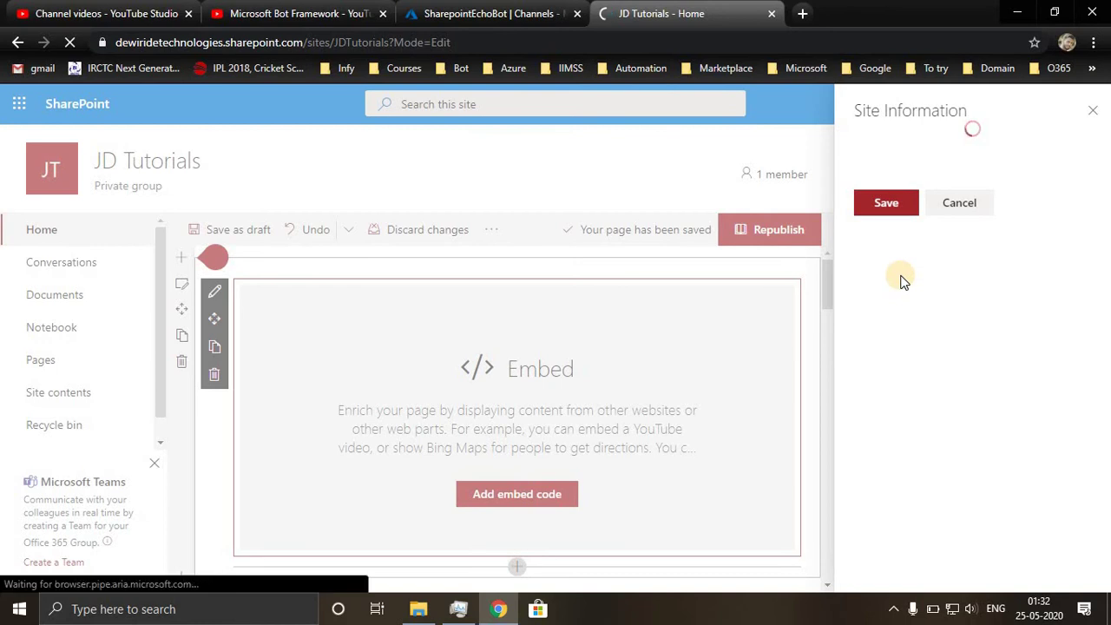
left_click(1094, 116)
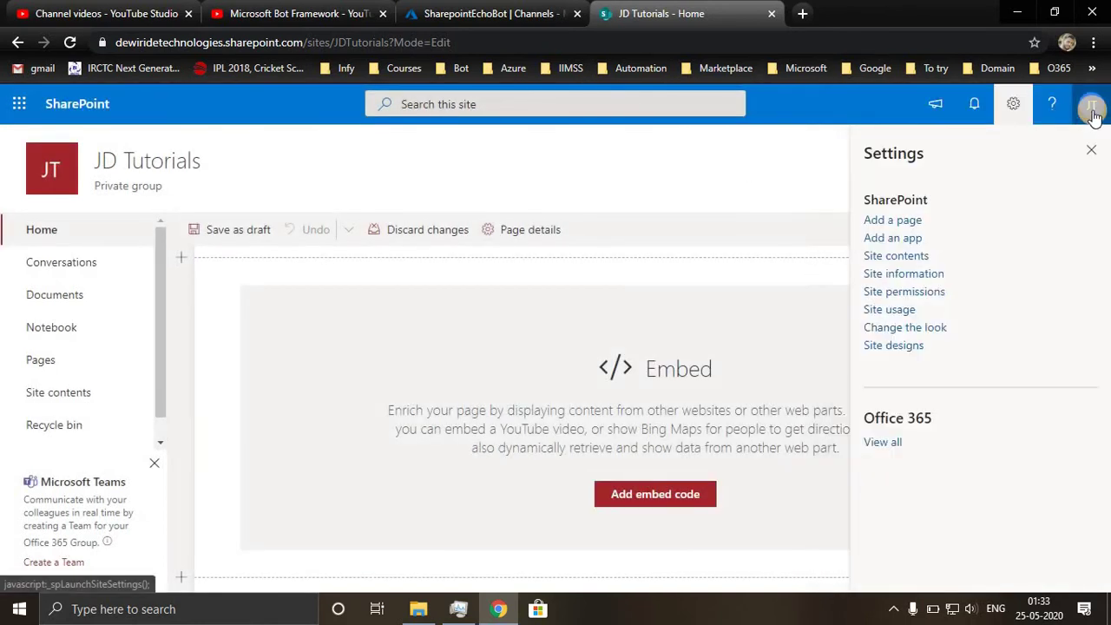
left_click(903, 276)
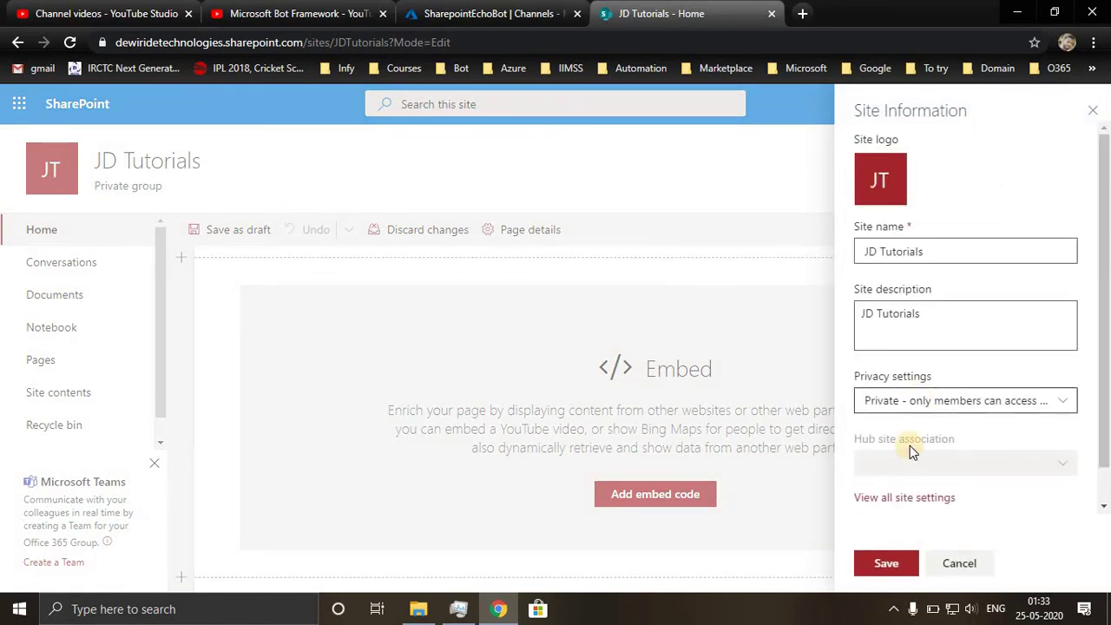
scroll(902, 469, "down", 1)
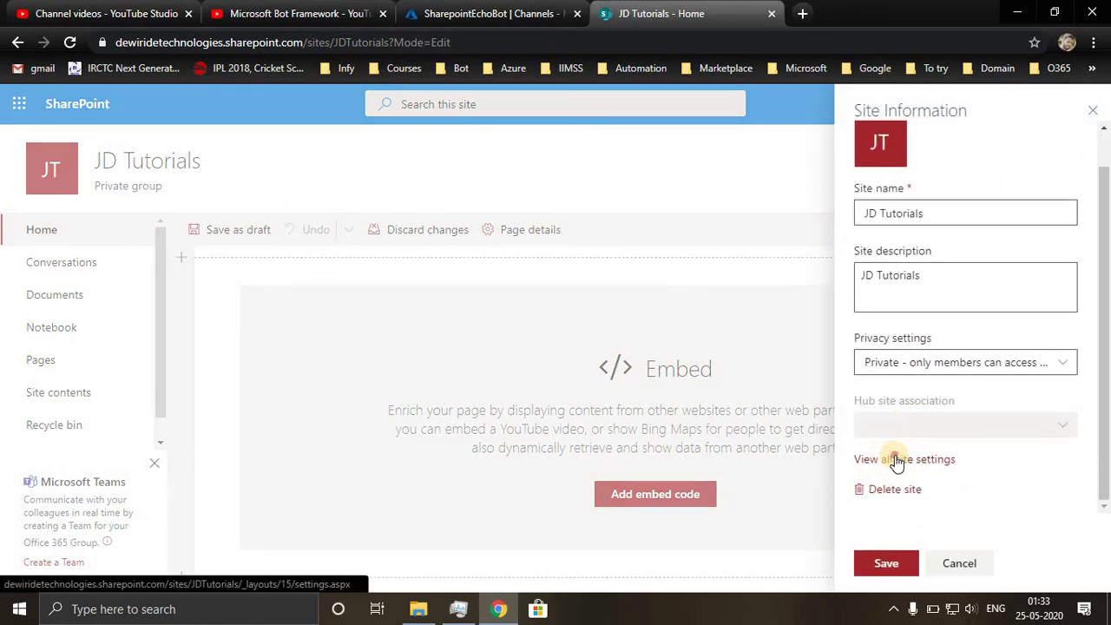
left_click(896, 461)
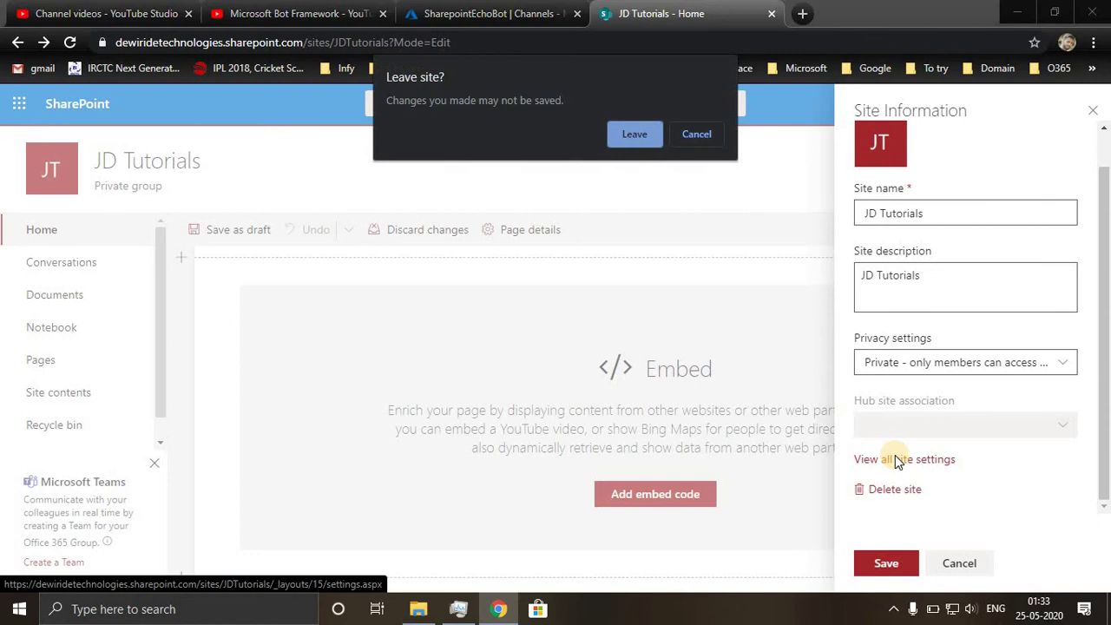
left_click(647, 137)
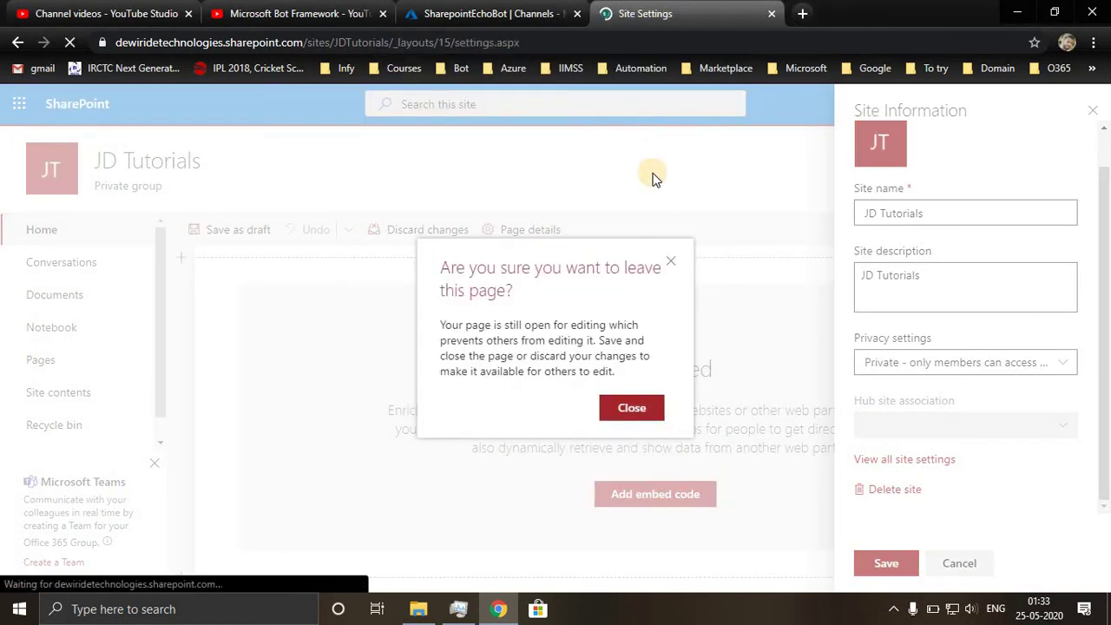
left_click(634, 408)
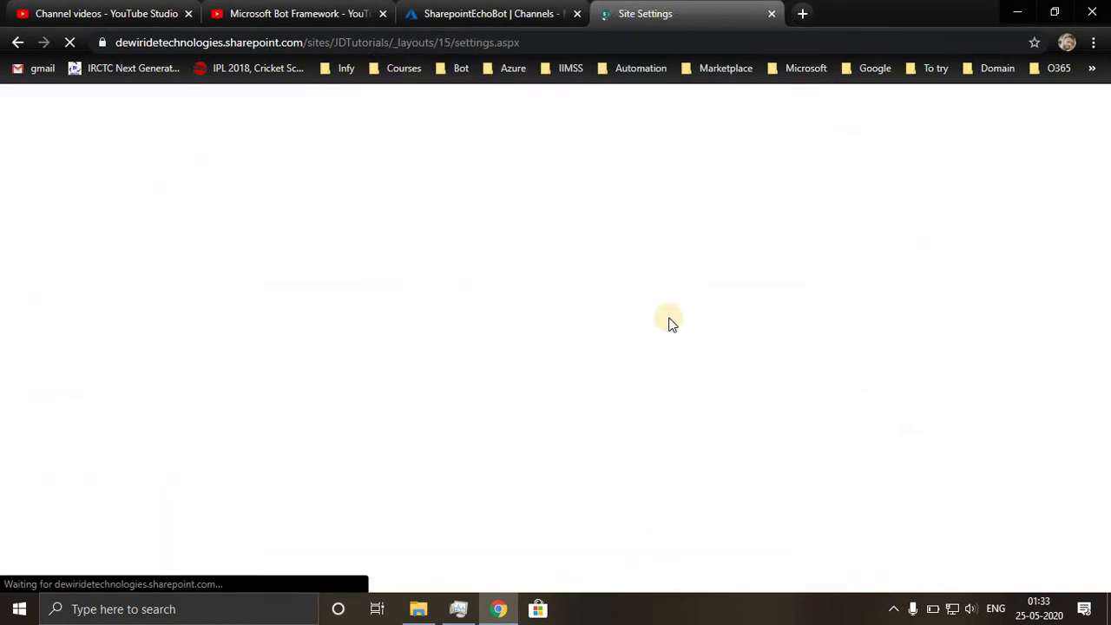
Open the HTML Field Security settings under Site Collection Administration.
scroll(625, 278, "down", 2)
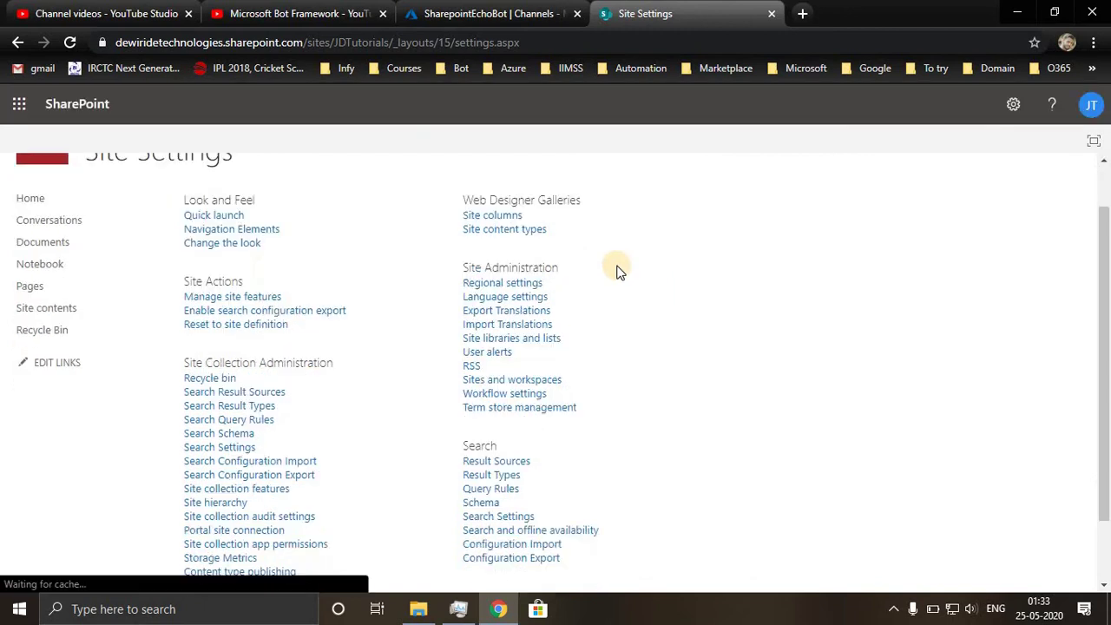
scroll(573, 451, "down", 1)
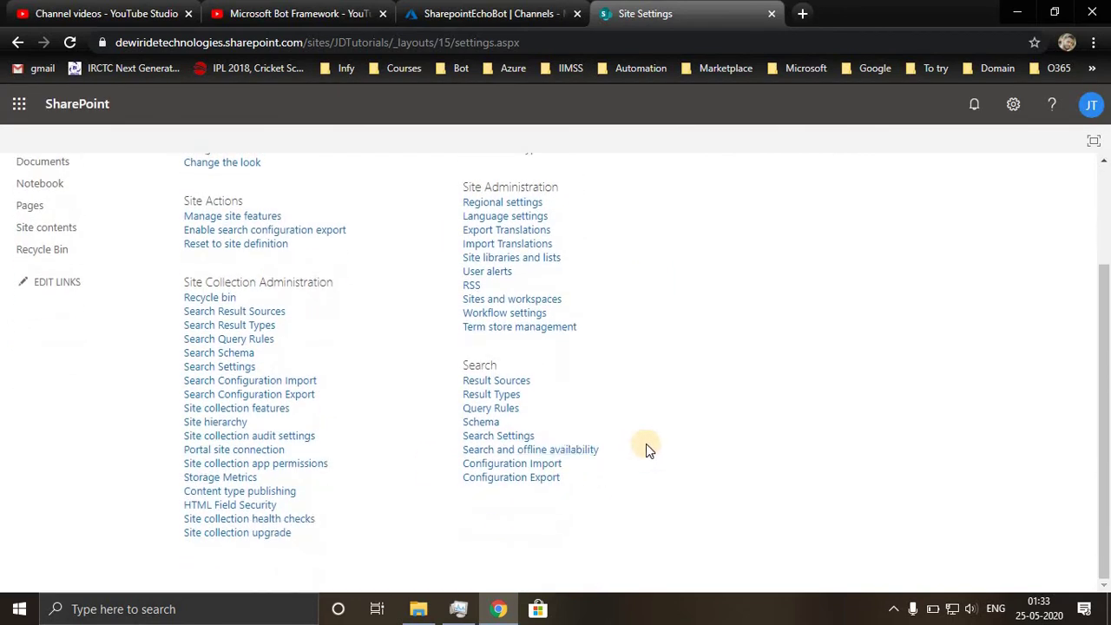
scroll(645, 444, "up", 2)
scroll(640, 445, "down", 1)
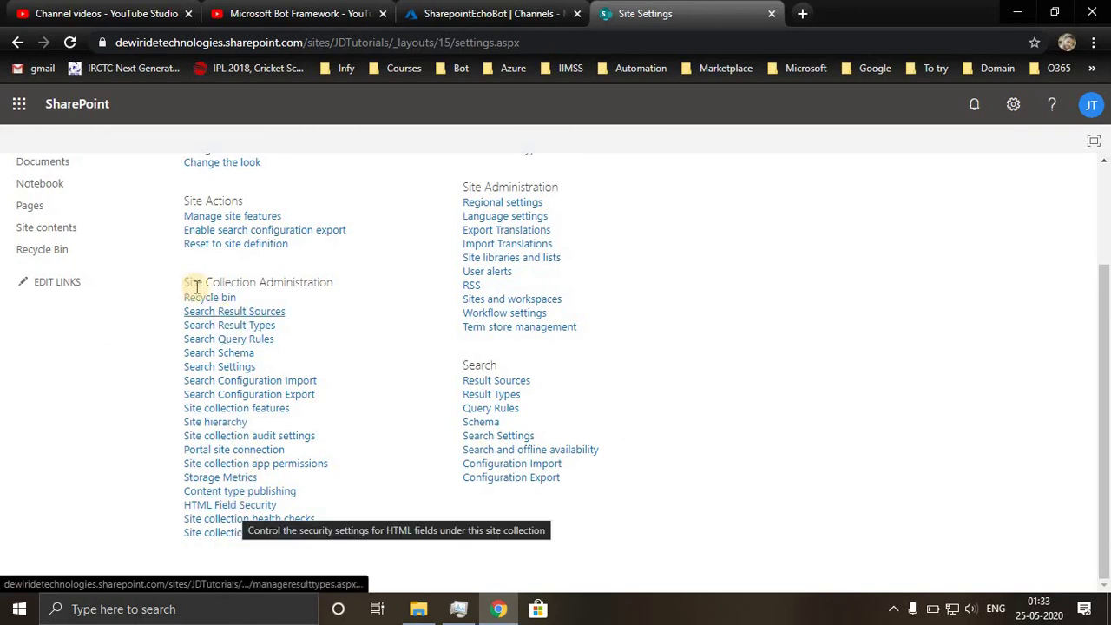
left_click_drag(186, 282, 338, 281)
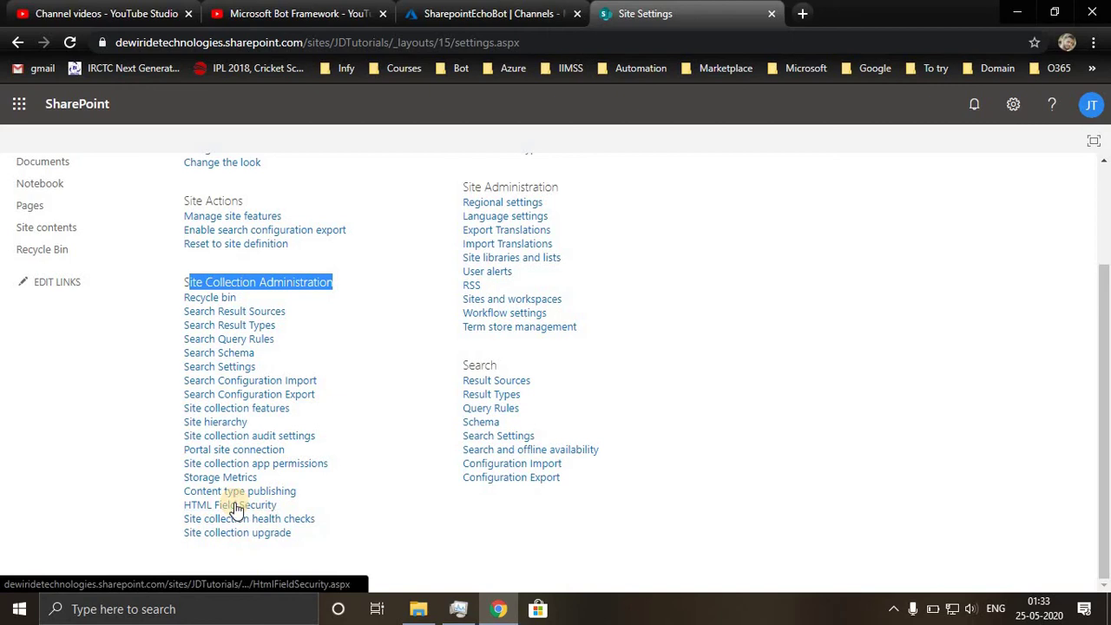
left_click(206, 508)
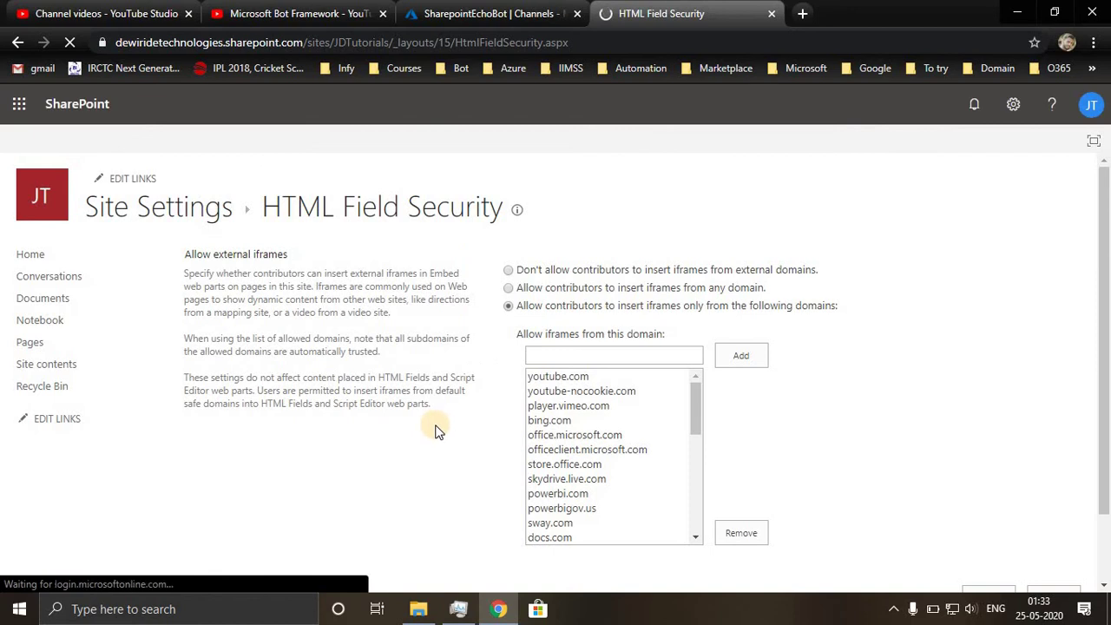
Add webchat.botframework.com to the domains from which iframes are allowed, and check the end of the list.
scroll(599, 494, "down", 3)
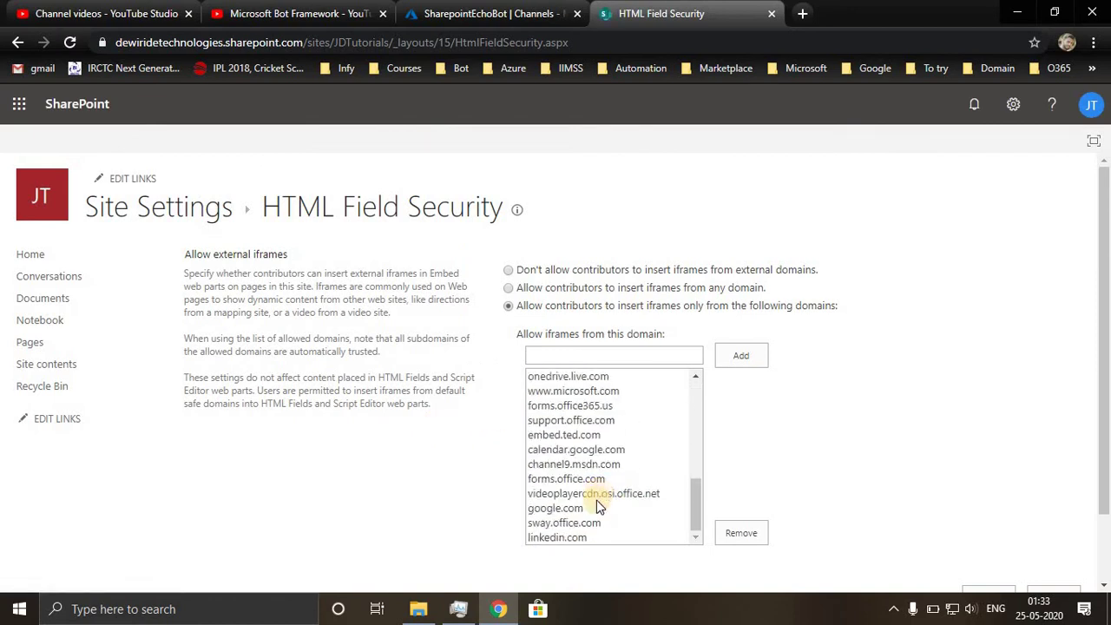
scroll(596, 500, "up", 5)
left_click(554, 351)
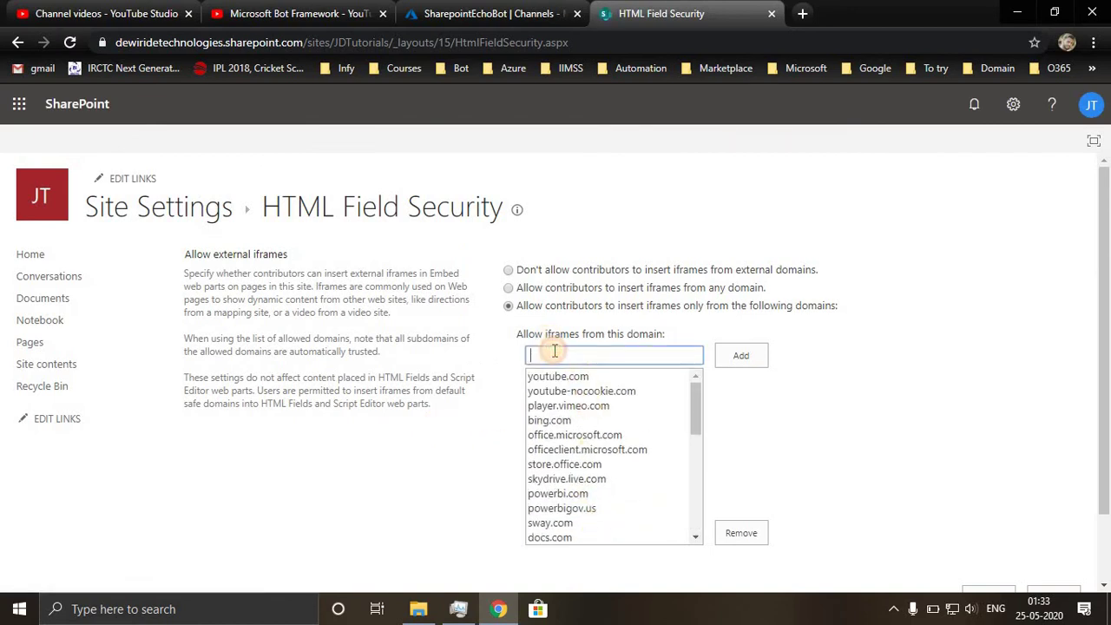
type("webchat.botframework.com")
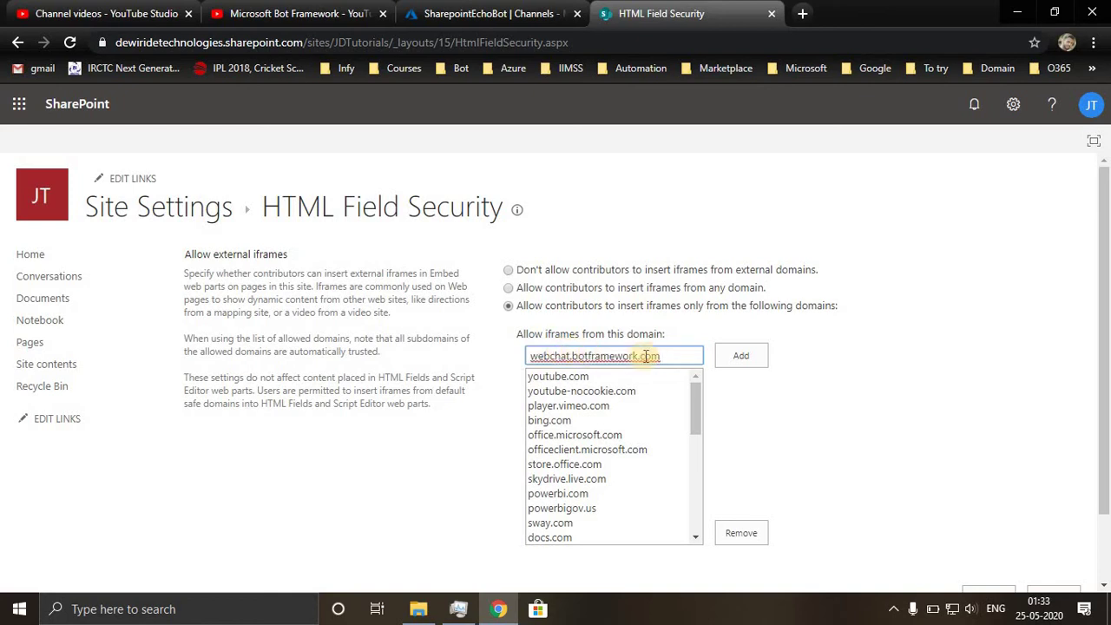
left_click(740, 356)
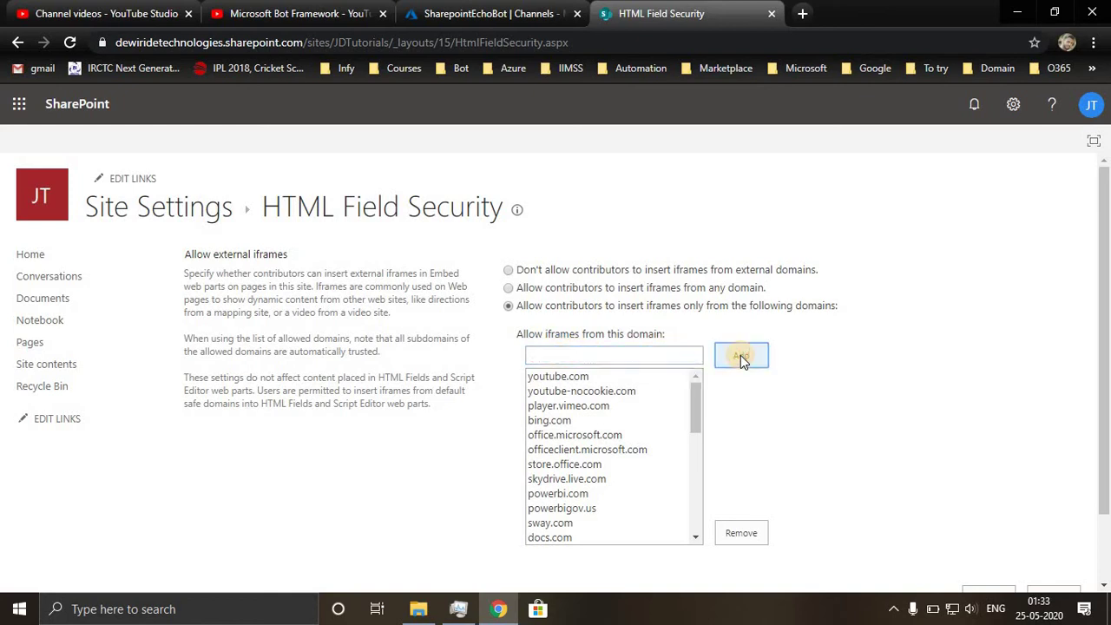
scroll(577, 485, "down", 3)
scroll(578, 484, "down", 2)
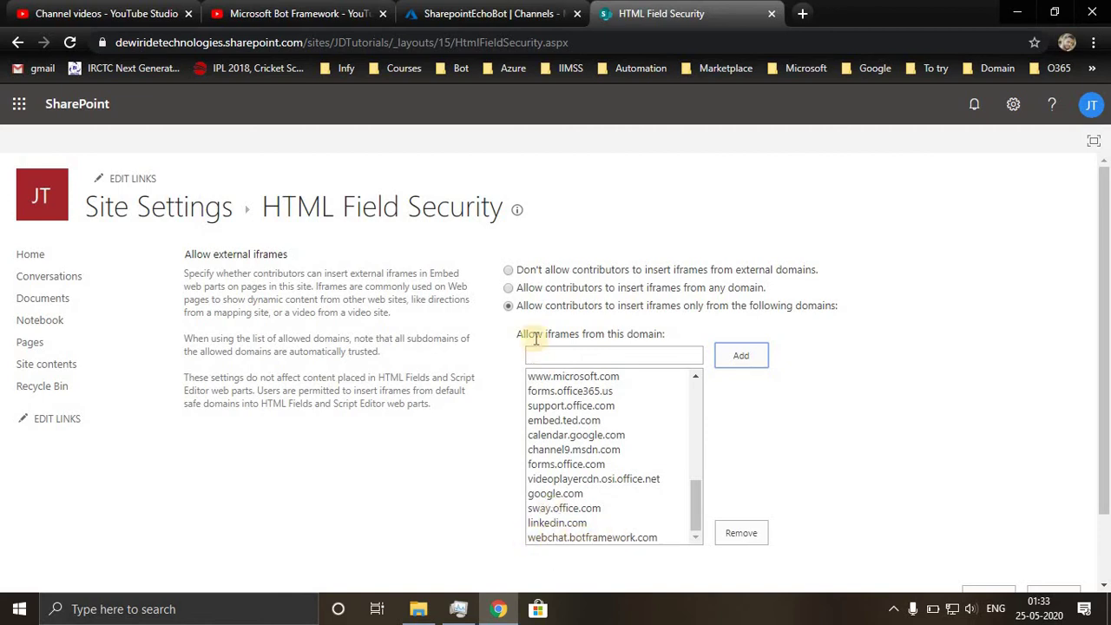
Allow contributors to insert iframes only from the listed domains and save the HTML Field Security settings.
left_click(508, 309)
scroll(493, 513, "down", 1)
scroll(493, 513, "up", 1)
scroll(494, 513, "down", 1)
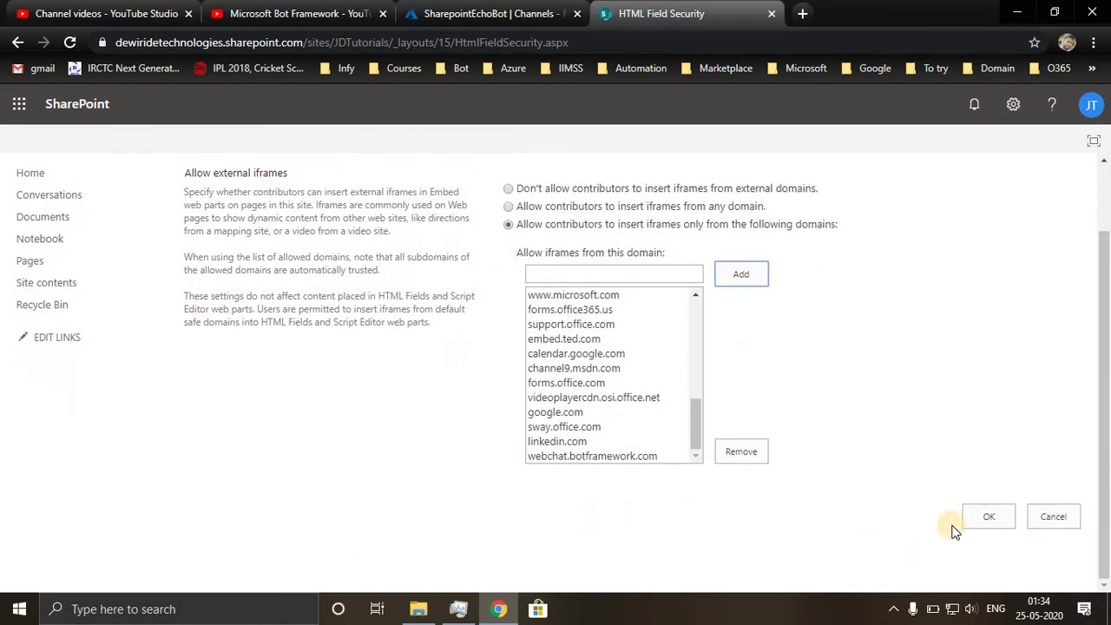
left_click(968, 517)
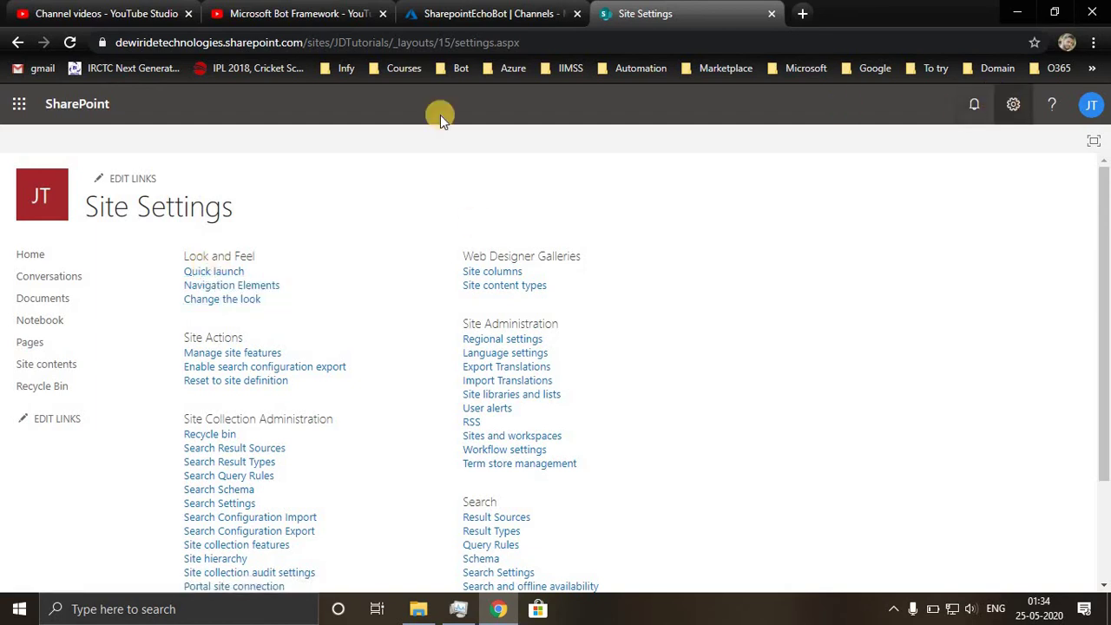
Return to the JD Tutorials home page, put it in edit mode and open the Embed web part's embed code settings.
left_click(24, 108)
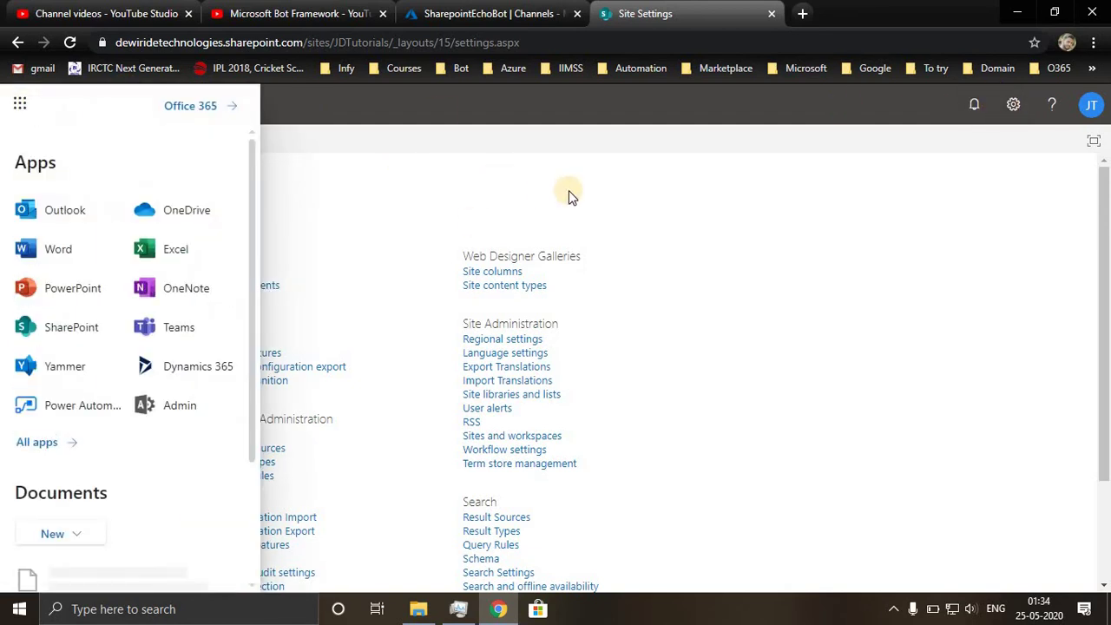
left_click(568, 190)
left_click(26, 255)
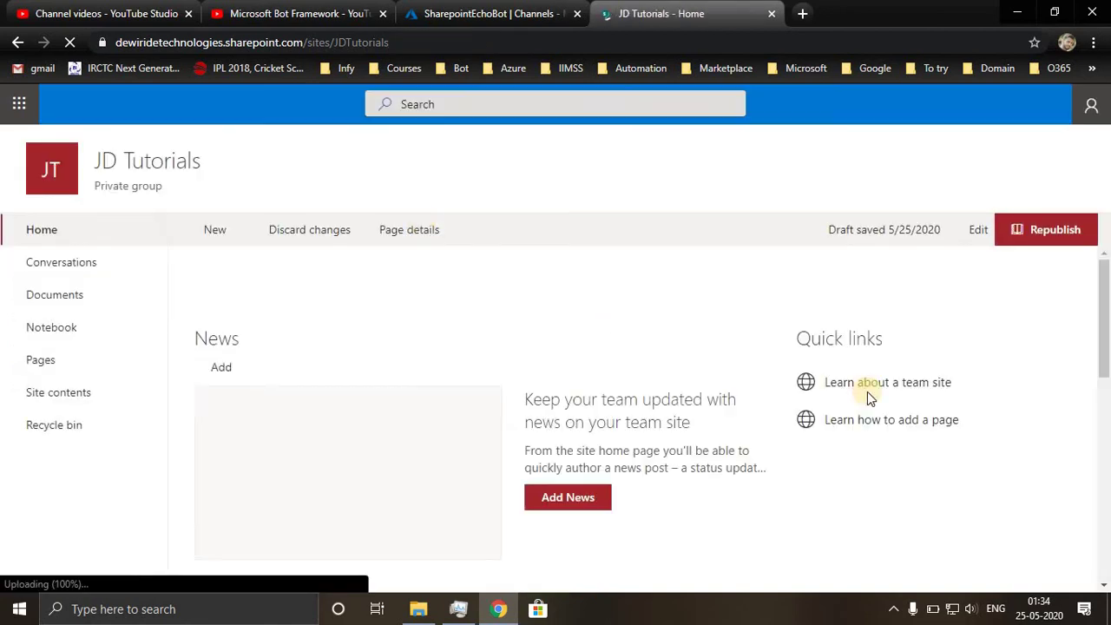
left_click(975, 231)
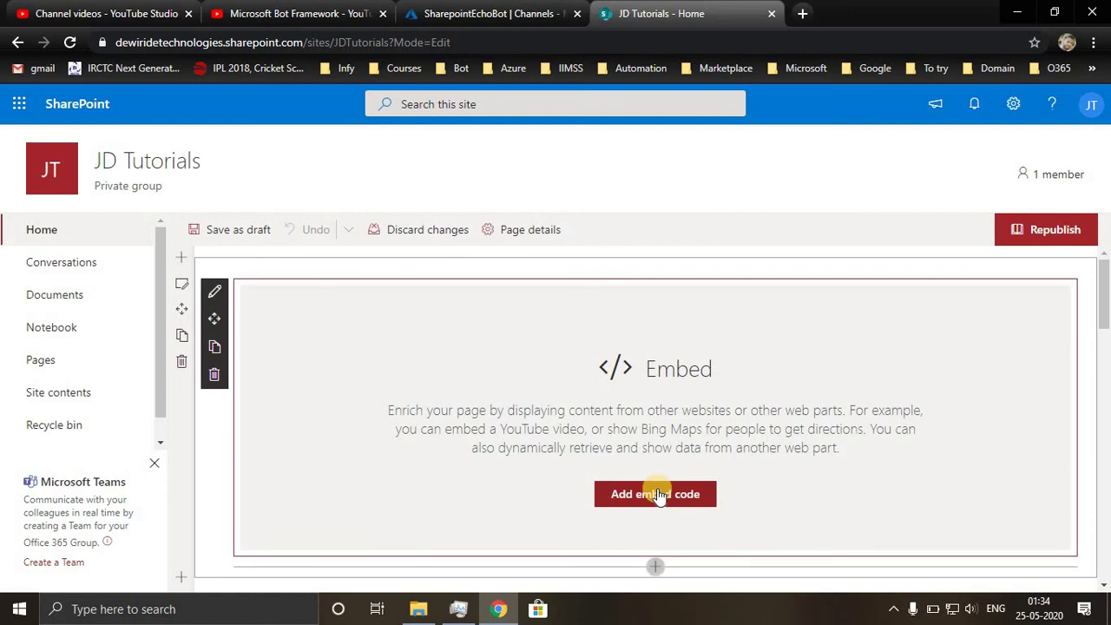
left_click(658, 495)
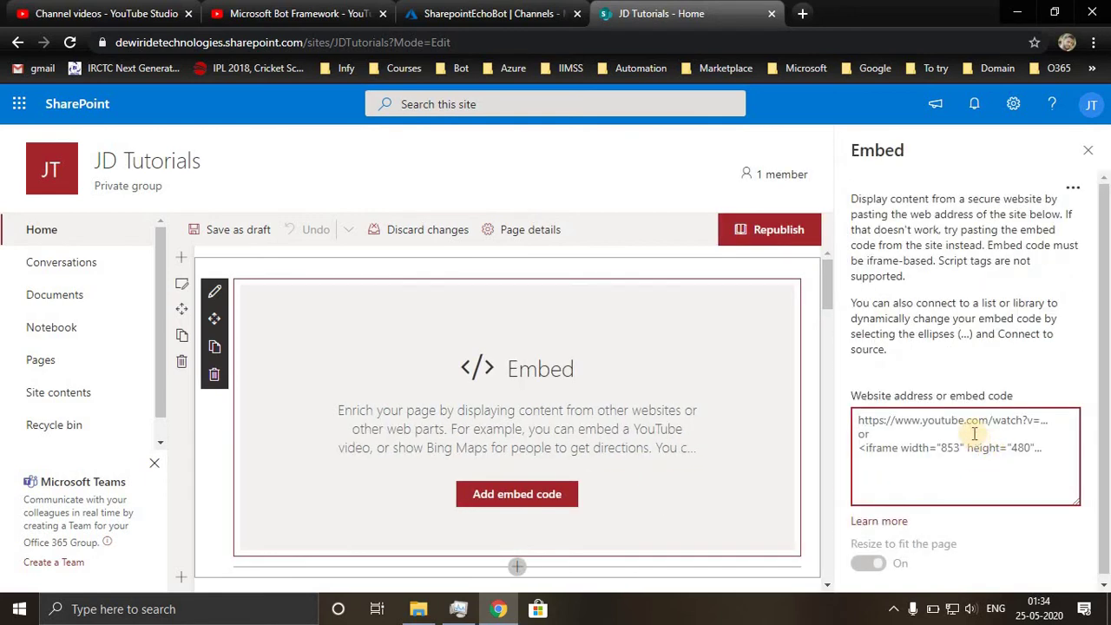
Copy the web chat iframe embed code from the SharepointEchoBot channel in Azure and paste it into the SharePoint Embed web part.
left_click(473, 14)
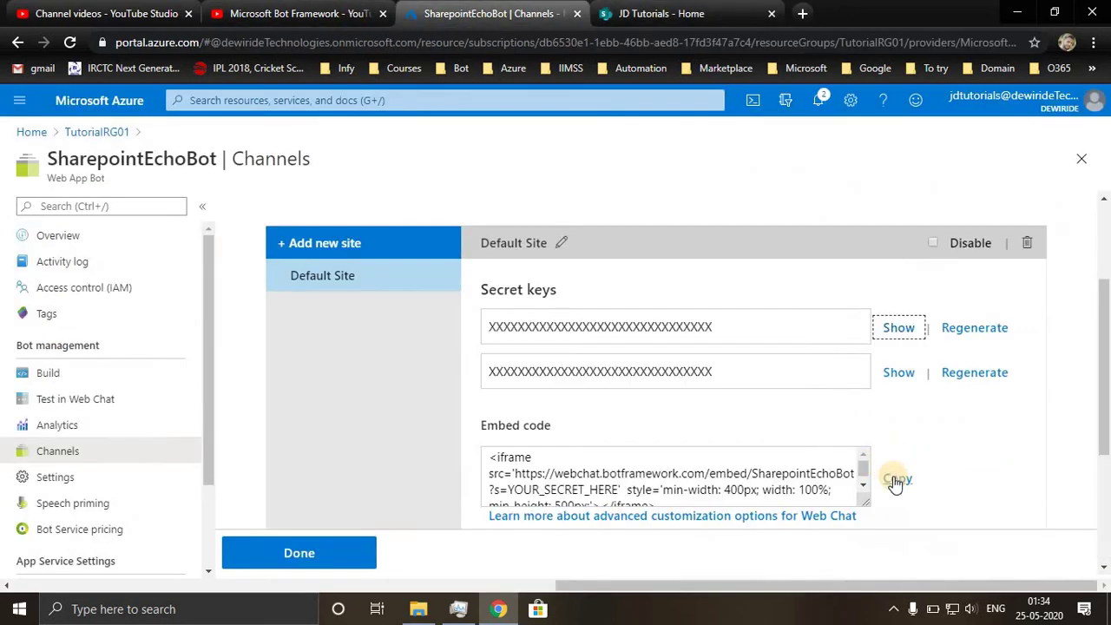
scroll(895, 483, "up", 2)
scroll(732, 405, "down", 3)
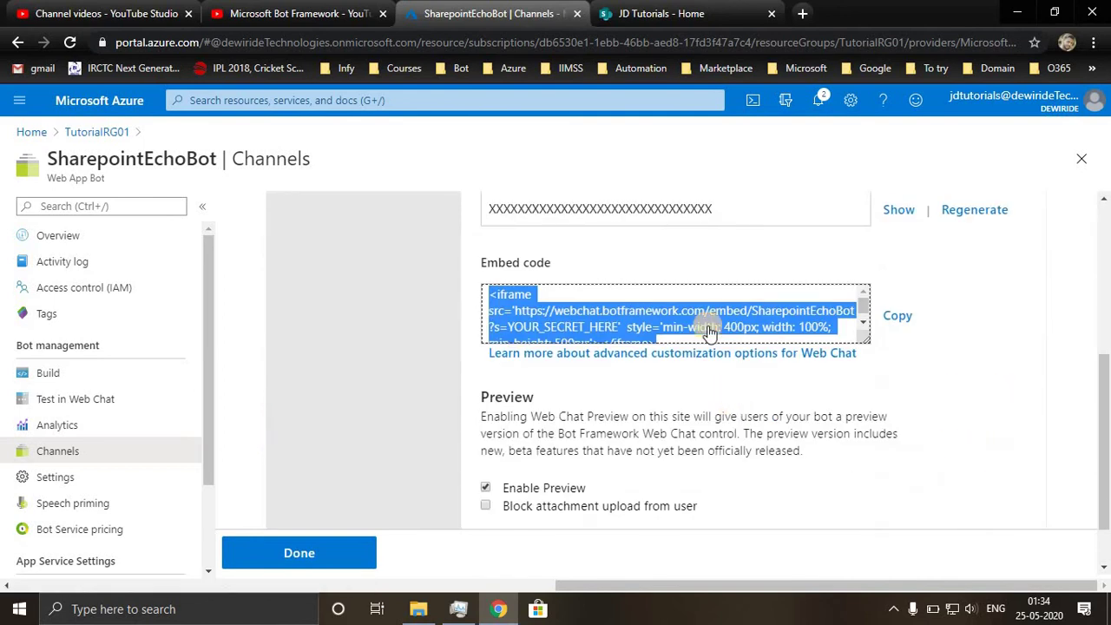
left_click(695, 14)
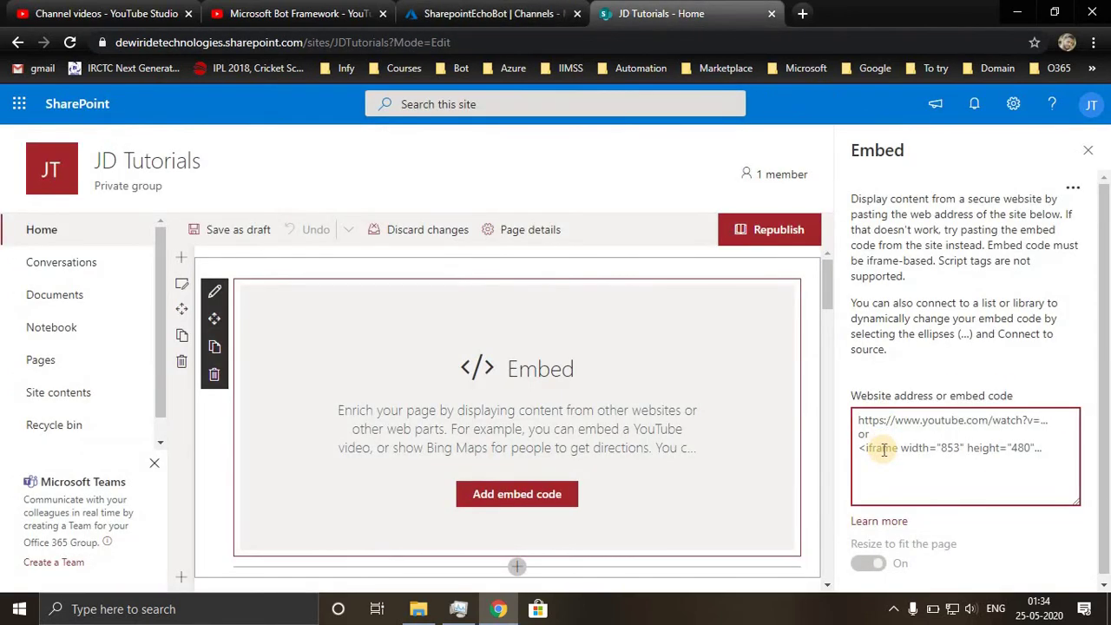
left_click(883, 449)
type("<iframe src='https://webchat.botframework.com/embed/SharepointEchoBot?s=YOUR_SECRET_HERE'  style='min-width: 400px; width: 100%; min-height: 500px;'></iframe>")
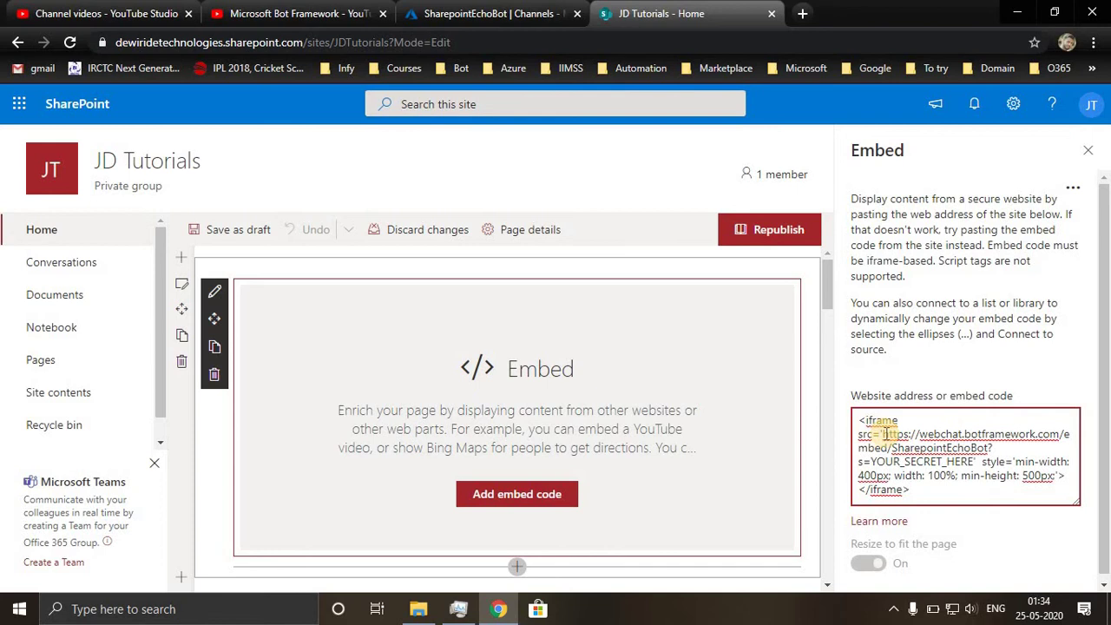
Replace the single quotes around the iframe's src address with double quotes.
key("BackSpace")
type("\"")
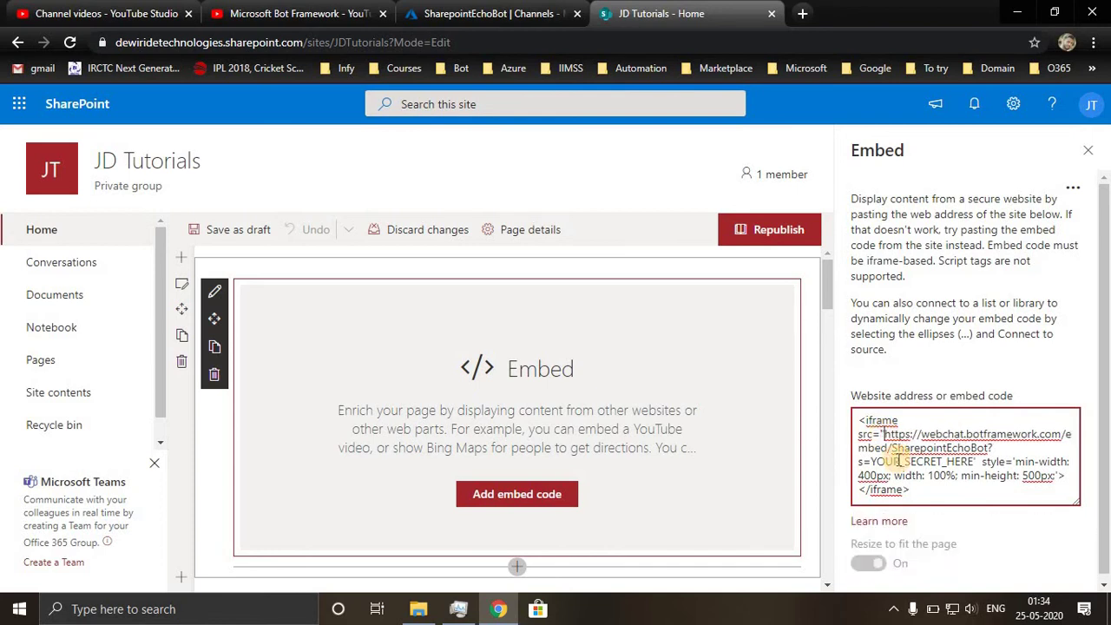
left_click(976, 461)
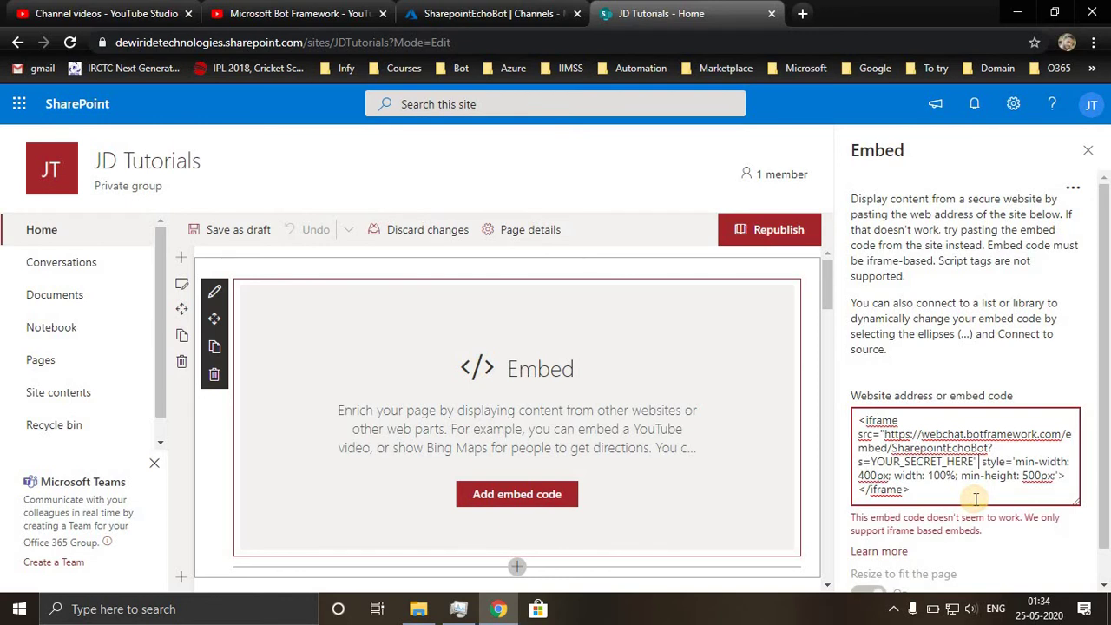
key("BackSpace")
type("\"")
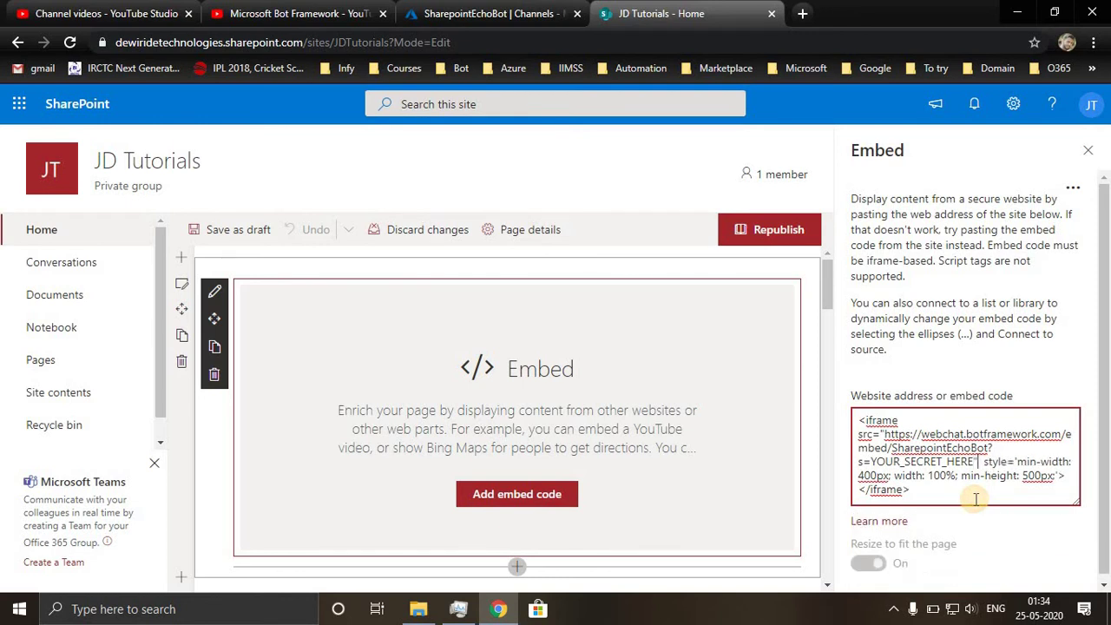
Copy the Default Site's first secret key from Azure and paste it over the YOUR_SECRET_HERE placeholder in the SharePoint embed code.
key("ctrl+shift+Tab")
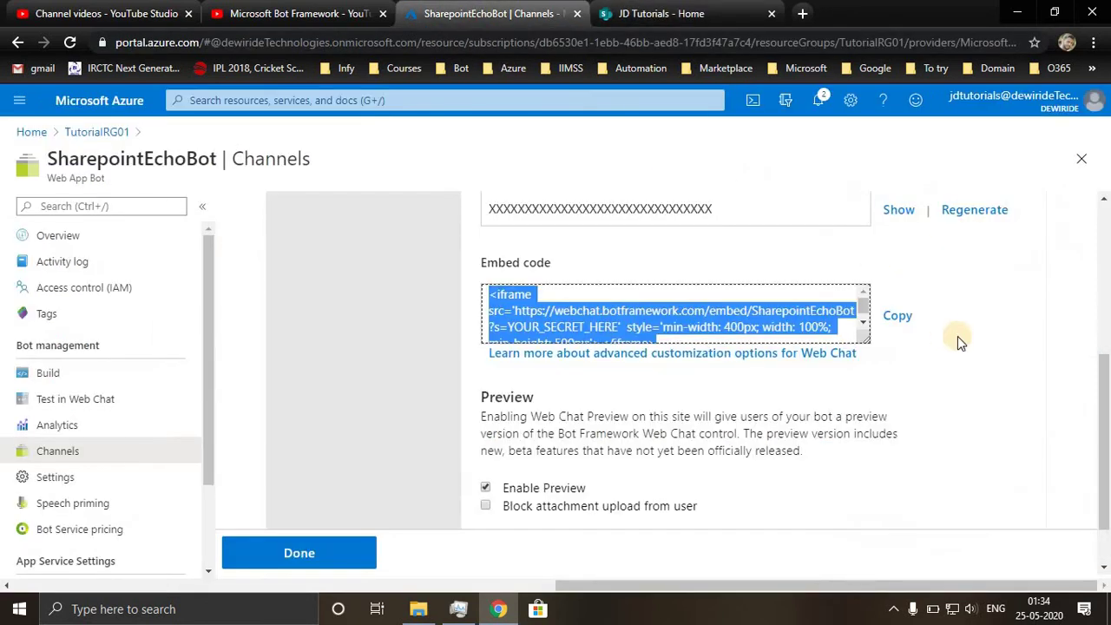
scroll(957, 336, "up", 2)
left_click(899, 328)
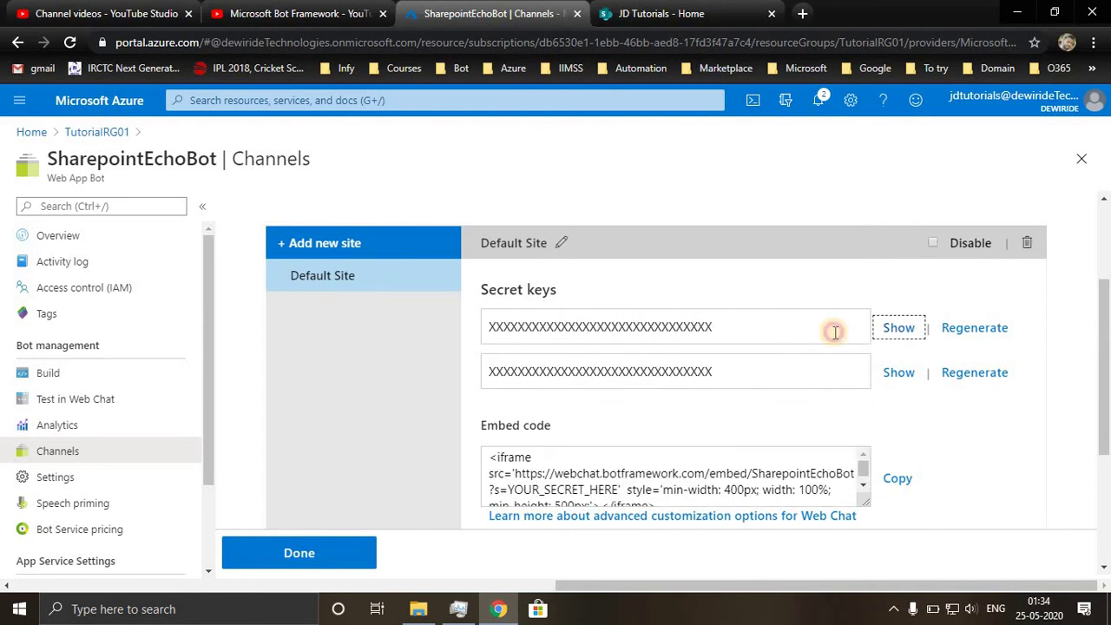
triple_click(714, 326)
left_click(649, 24)
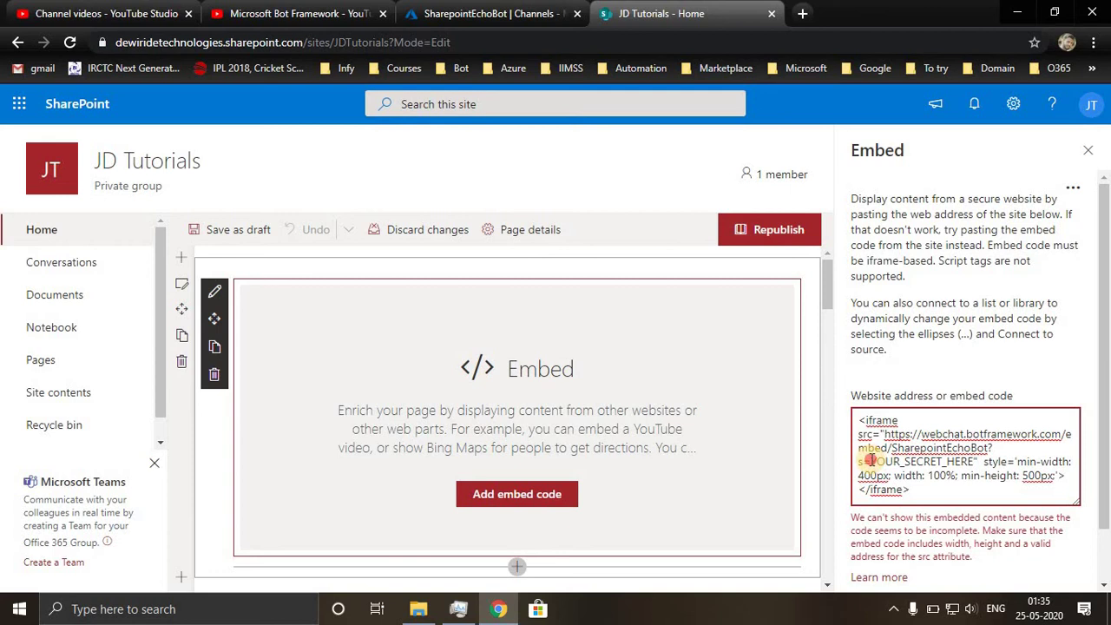
left_click_drag(869, 461, 966, 458)
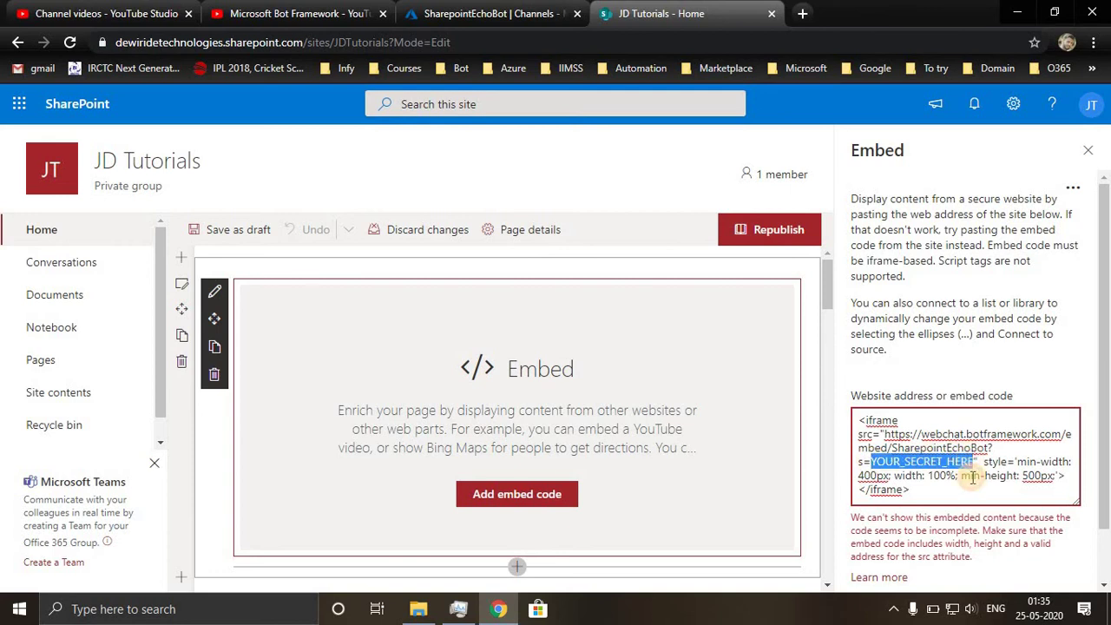
key("ctrl+v")
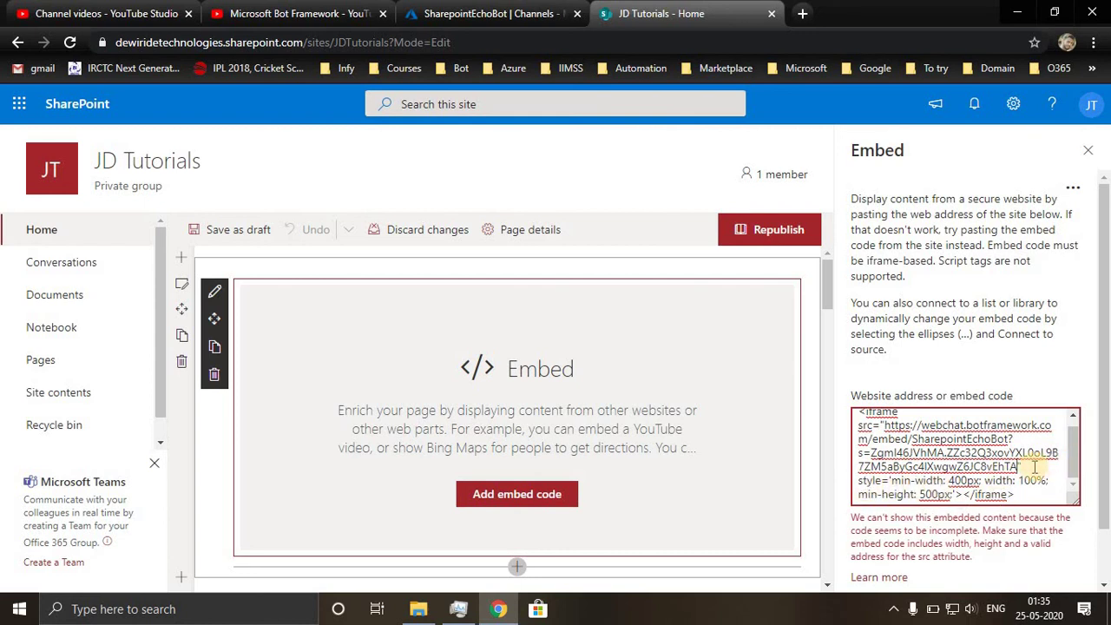
Replace the iframe's style attribute with width="400px" height="500px" in the embed code.
left_click_drag(1033, 468, 956, 494)
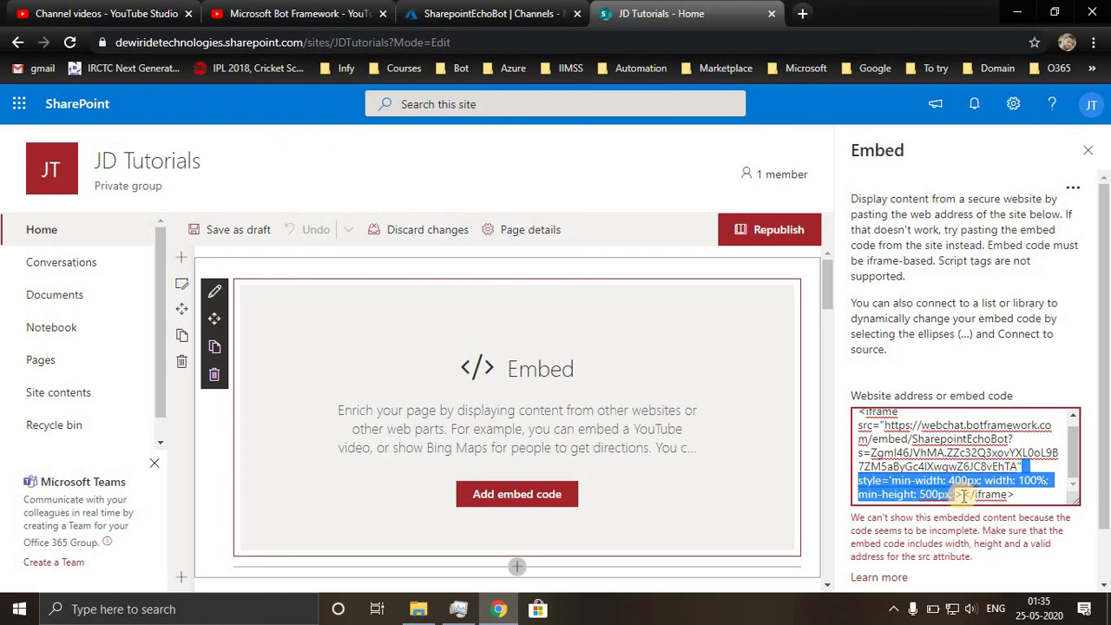
key("BackSpace")
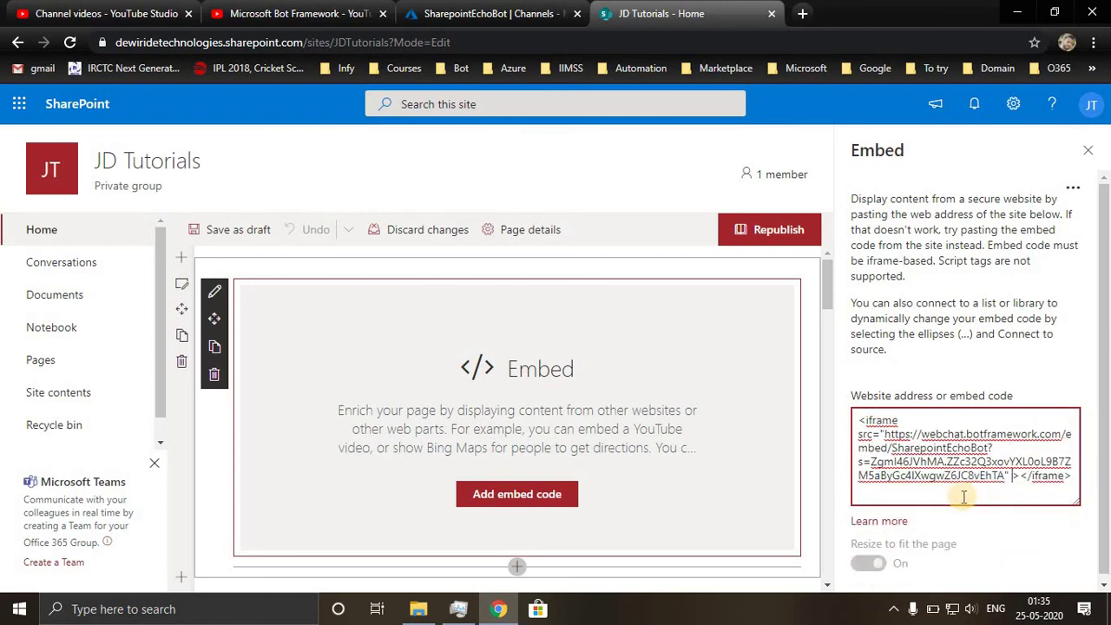
type("width=")
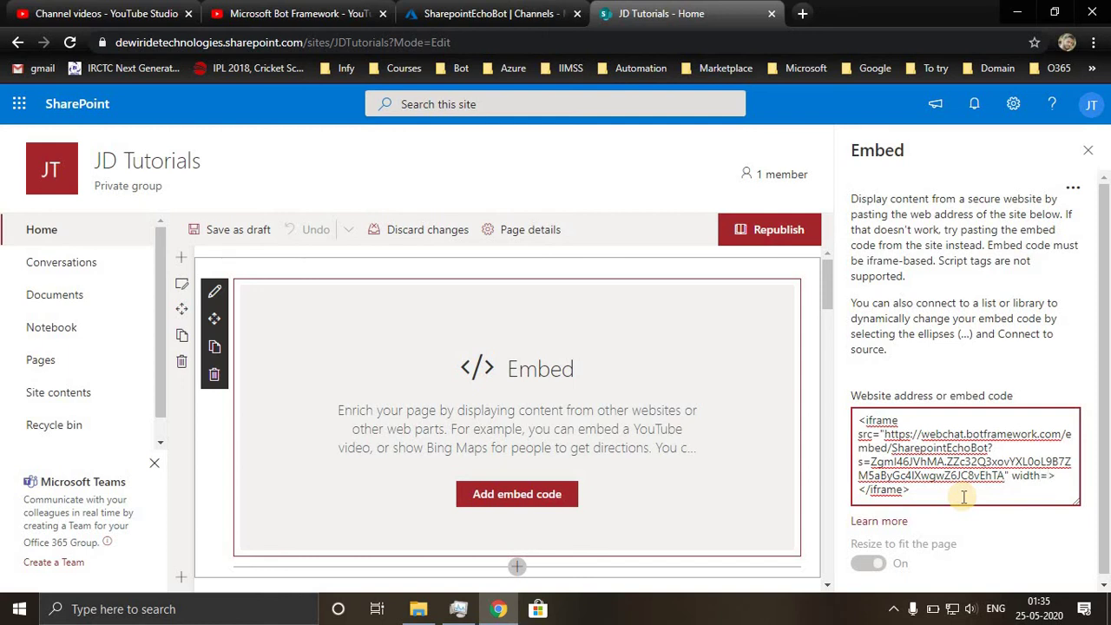
type("\"400px\" height=\"500px\">")
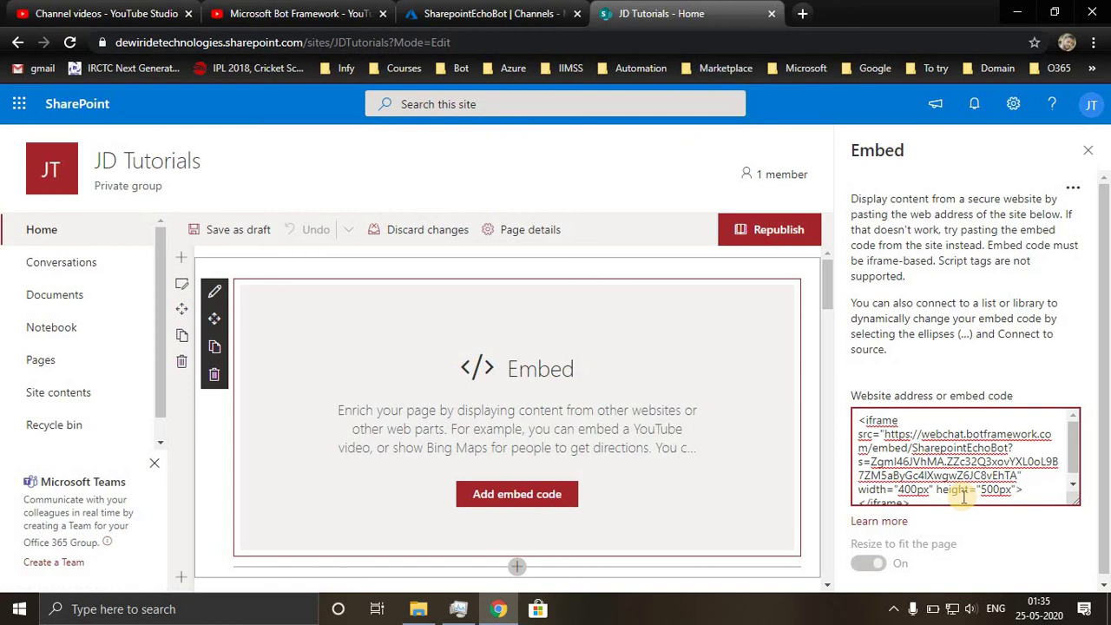
left_click(907, 545)
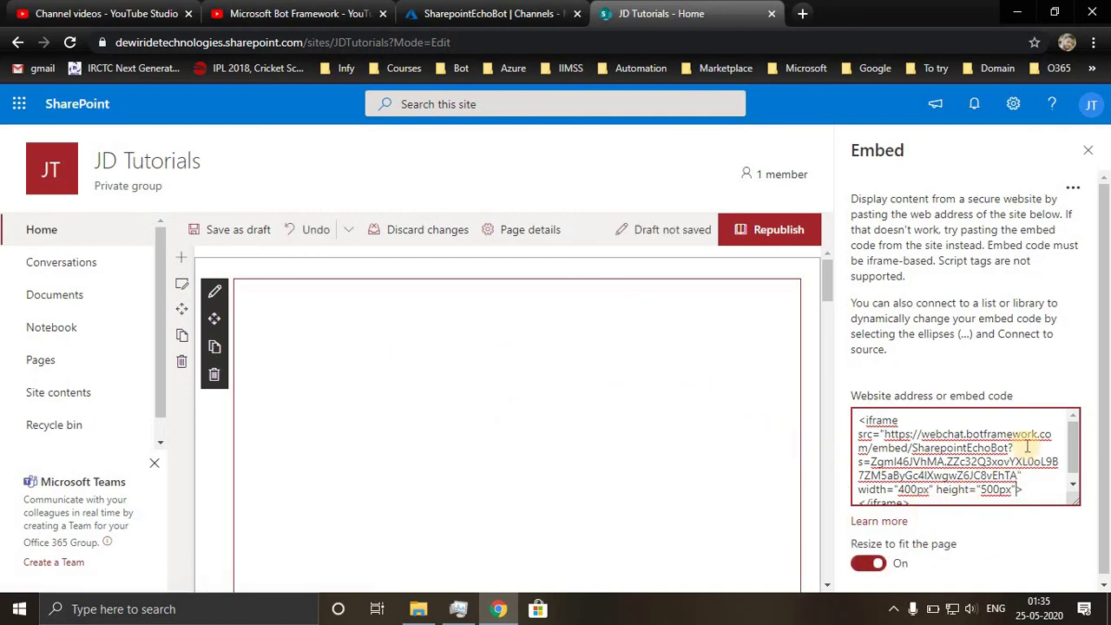
Check the embedded chat preview, close the Embed settings and republish the home page.
scroll(562, 405, "down", 3)
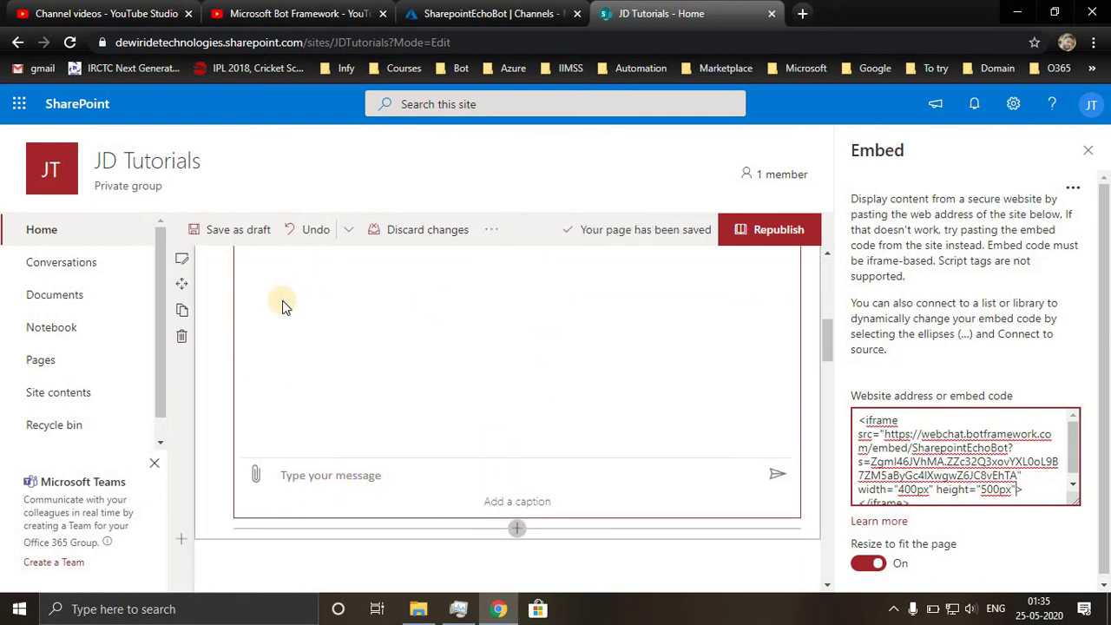
scroll(957, 551, "down", 1)
scroll(956, 548, "up", 1)
left_click(1090, 153)
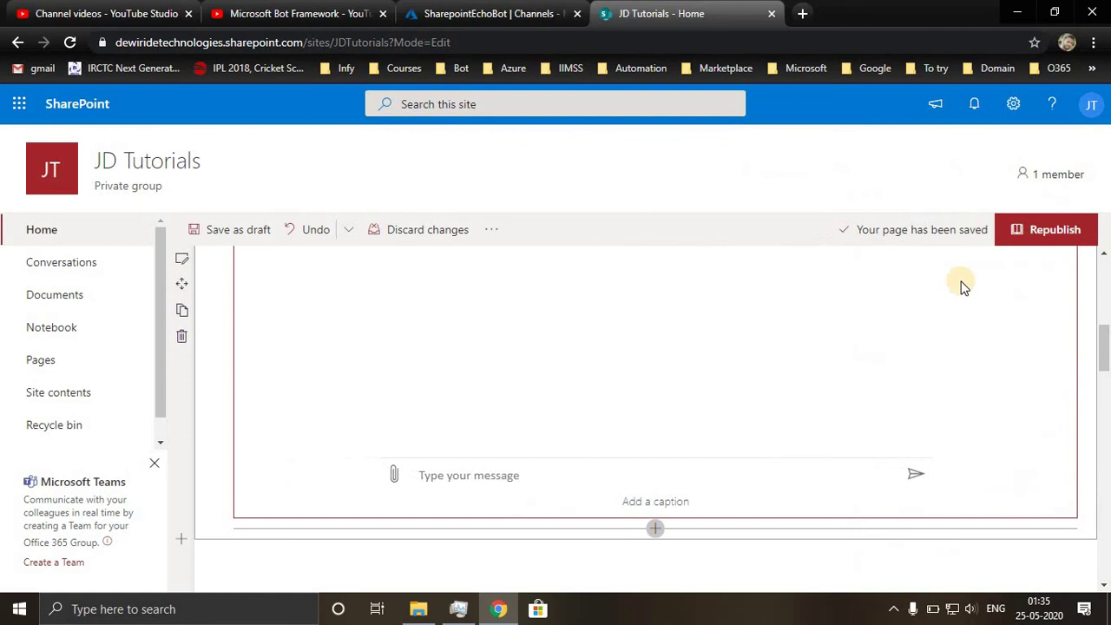
left_click(1045, 226)
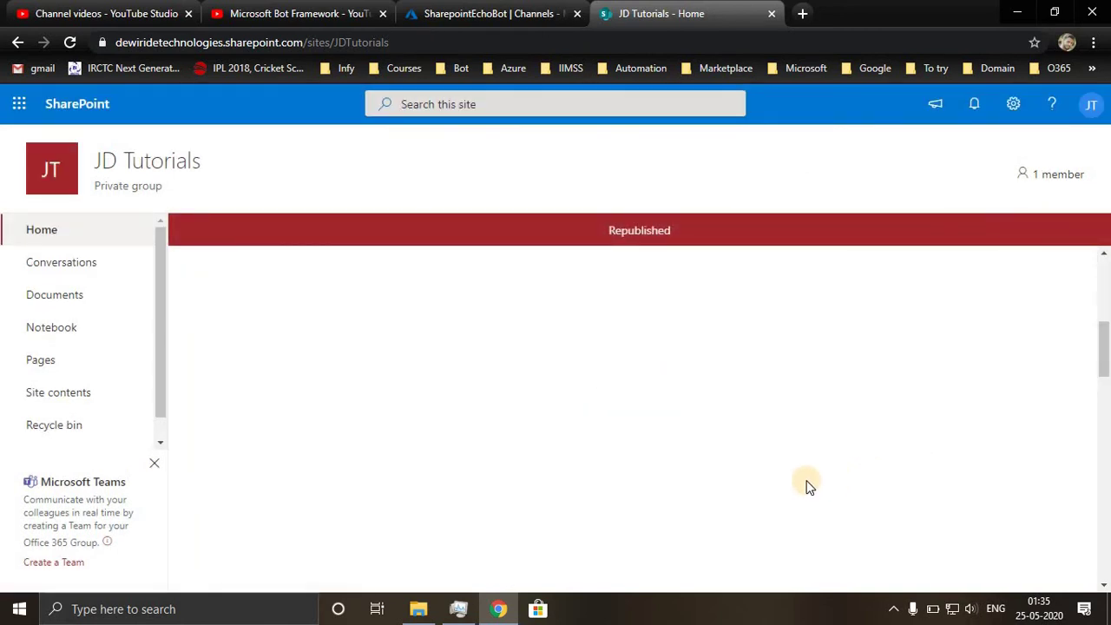
Find the embedded web chat on the published home page and send the message "hi" to the bot.
scroll(792, 483, "up", 3)
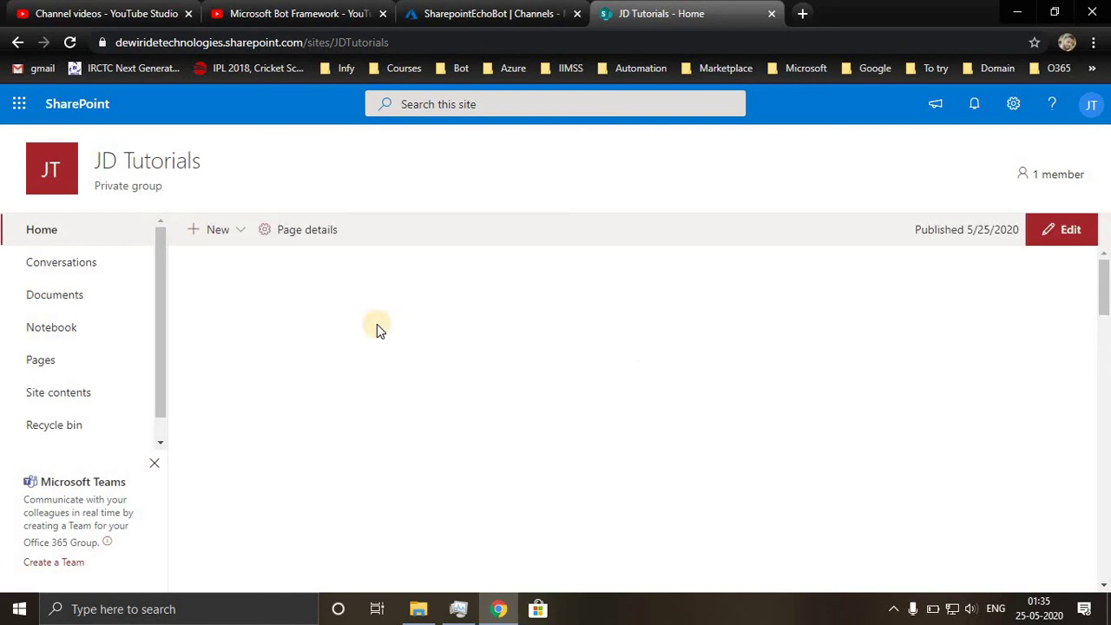
scroll(393, 420, "down", 3)
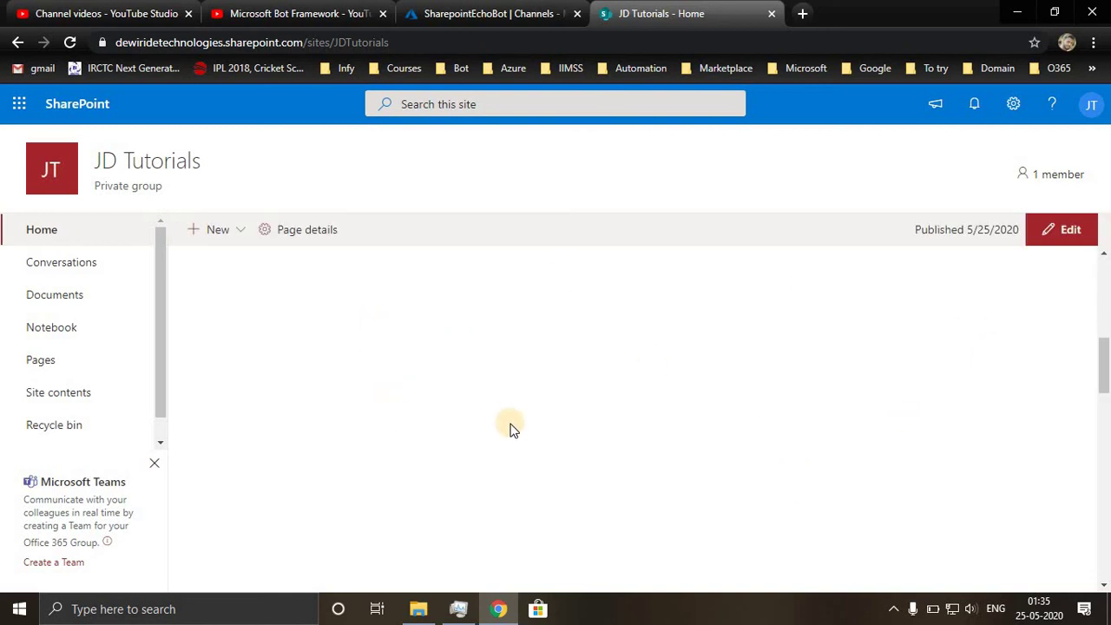
scroll(511, 429, "down", 3)
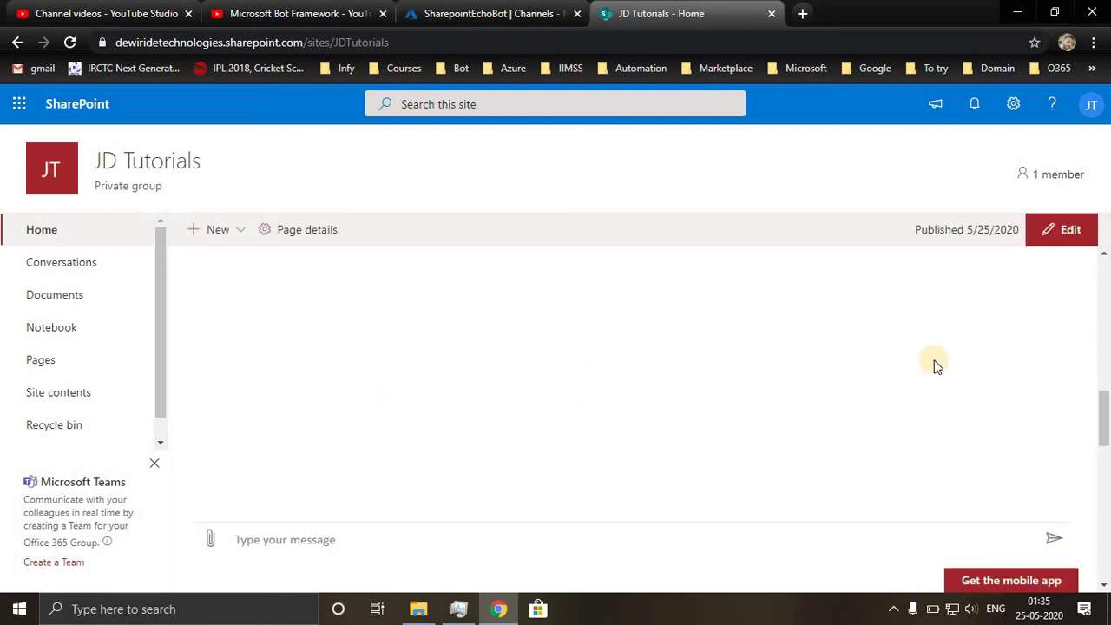
scroll(302, 318, "down", 2)
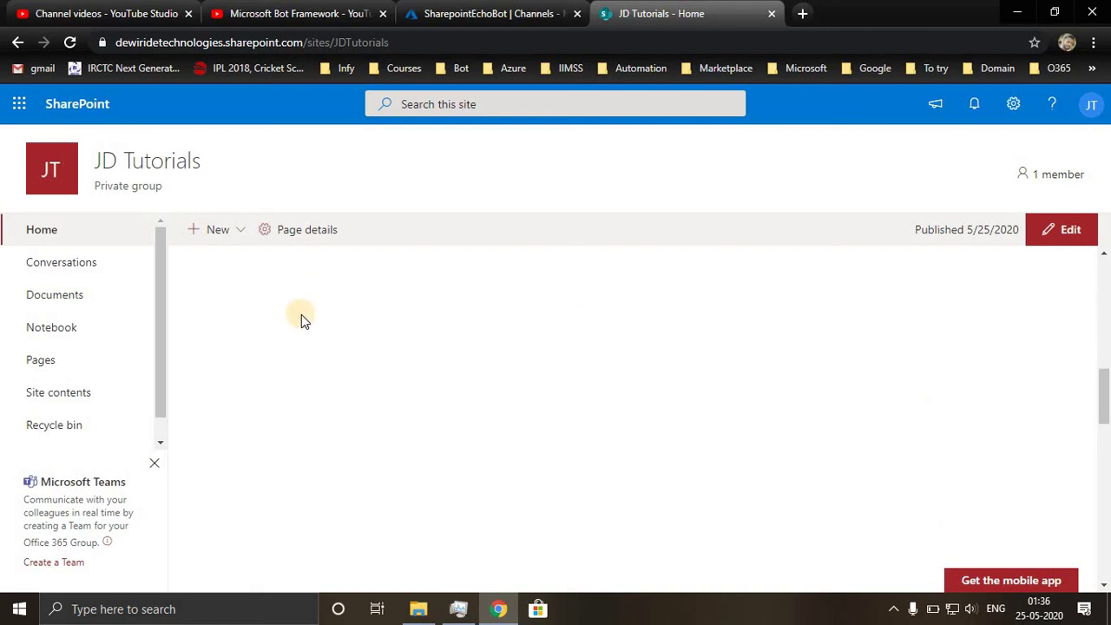
scroll(301, 319, "down", 1)
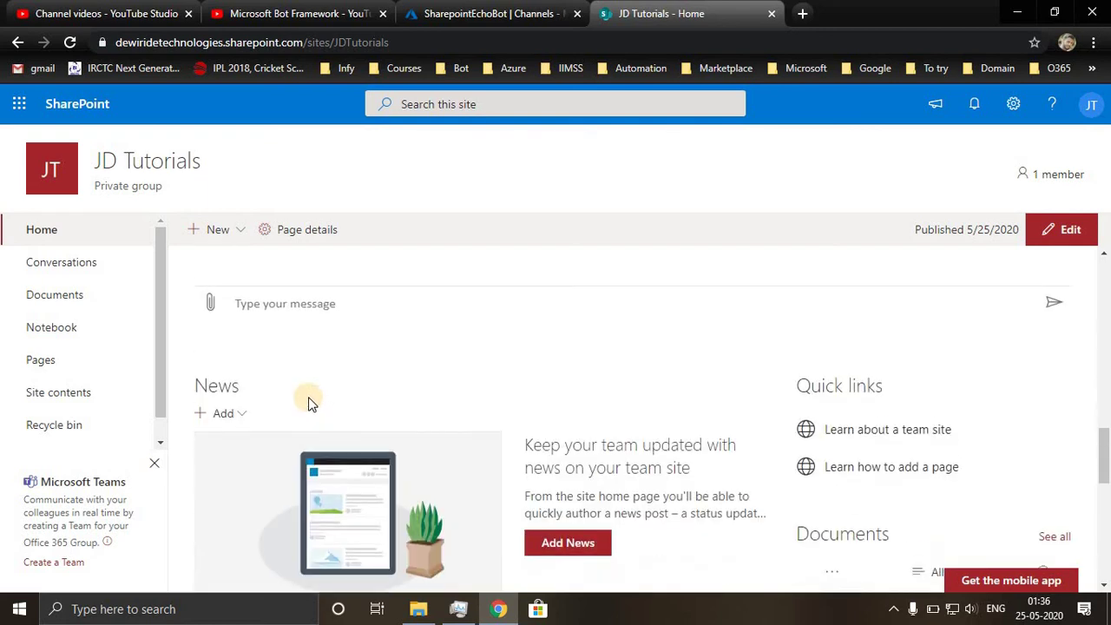
scroll(312, 401, "up", 2)
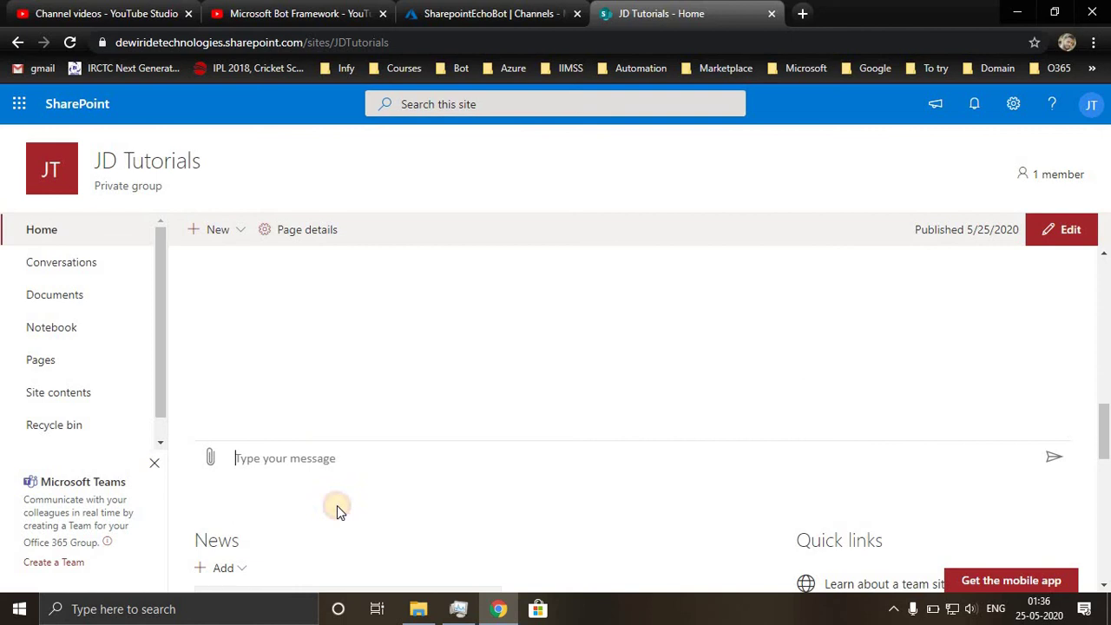
type("hi")
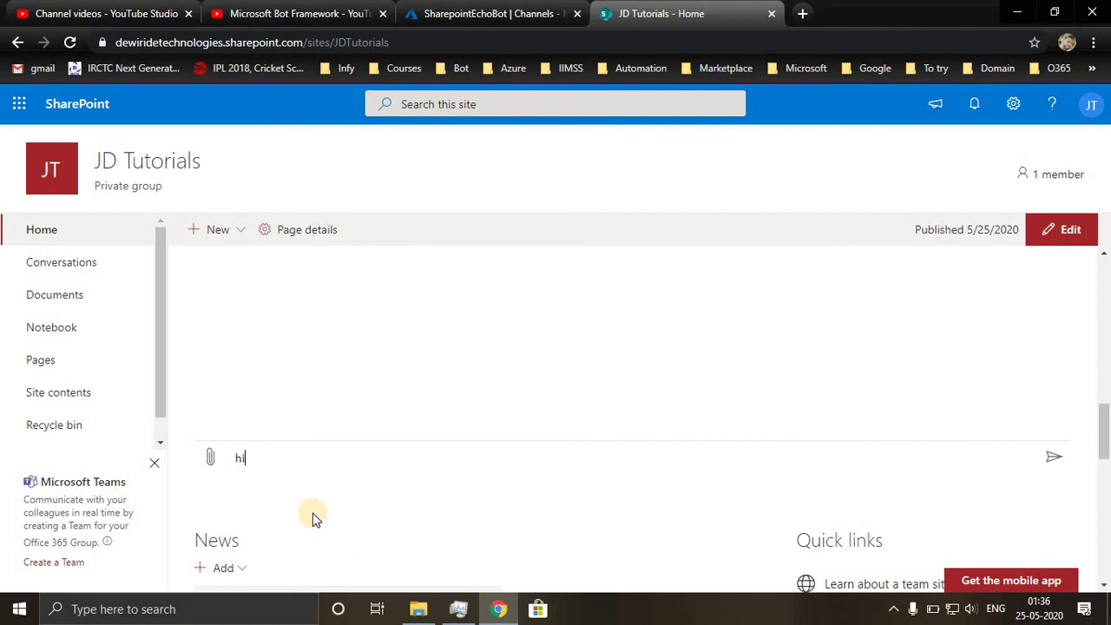
key("Return")
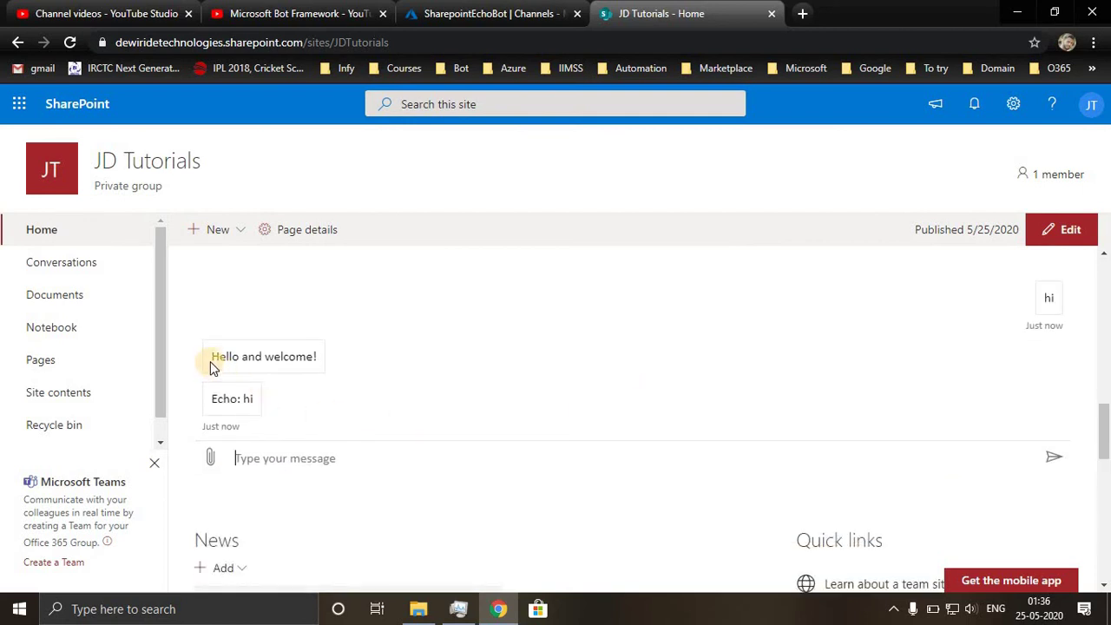
Check the bot's replies and send the message "i have embedded bot with sharepoint".
left_click_drag(211, 357, 330, 370)
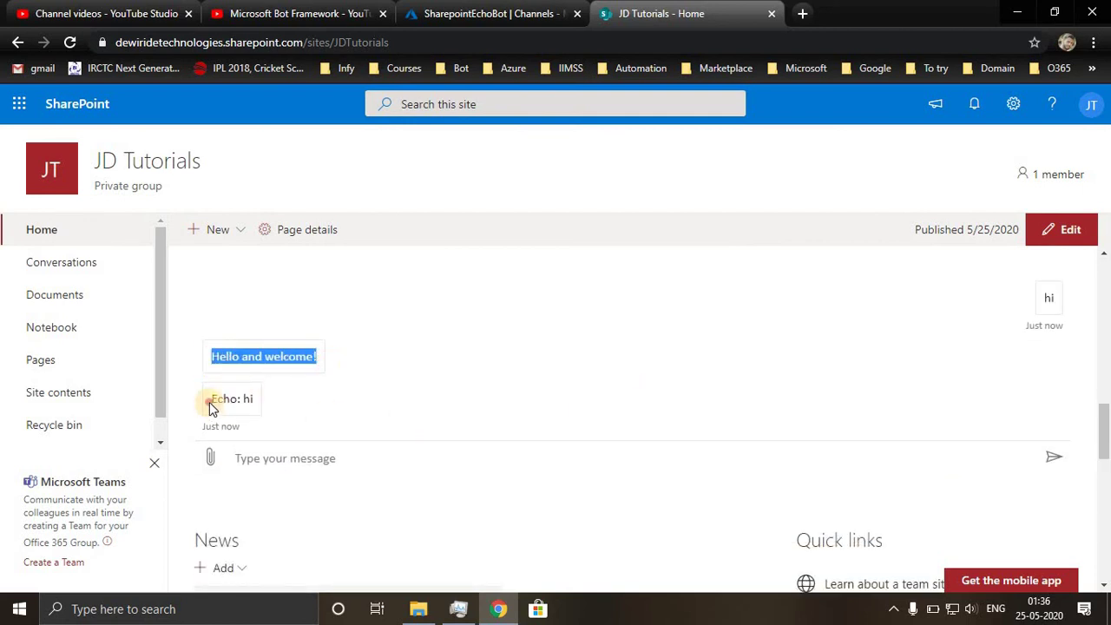
left_click_drag(209, 402, 290, 424)
left_click(314, 465)
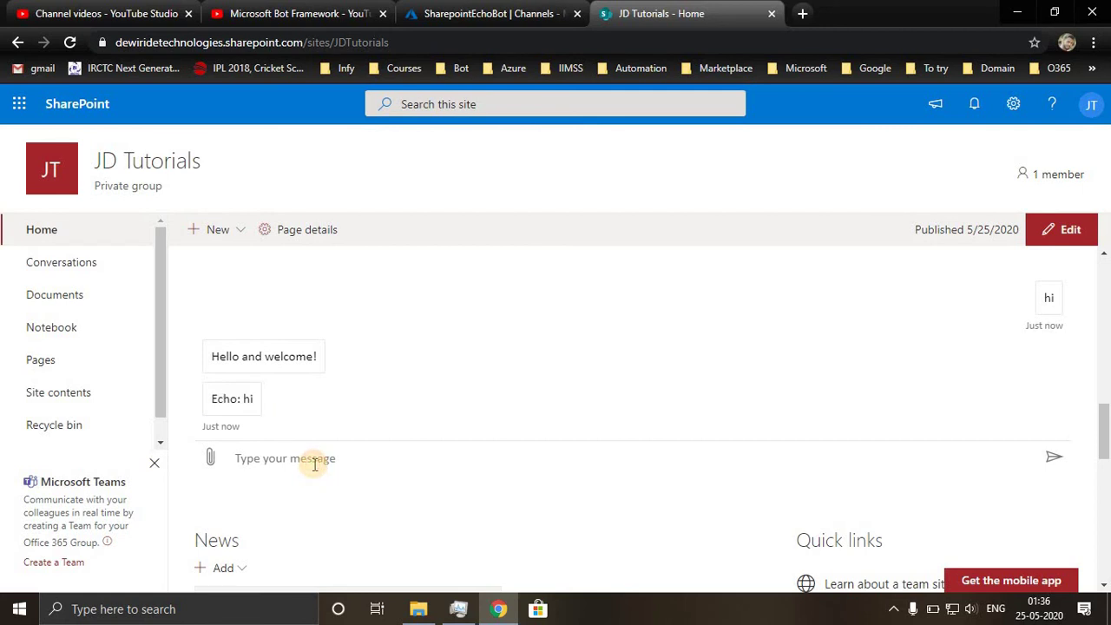
type("i am")
type("ave ")
type("embedded")
type(" bot wi")
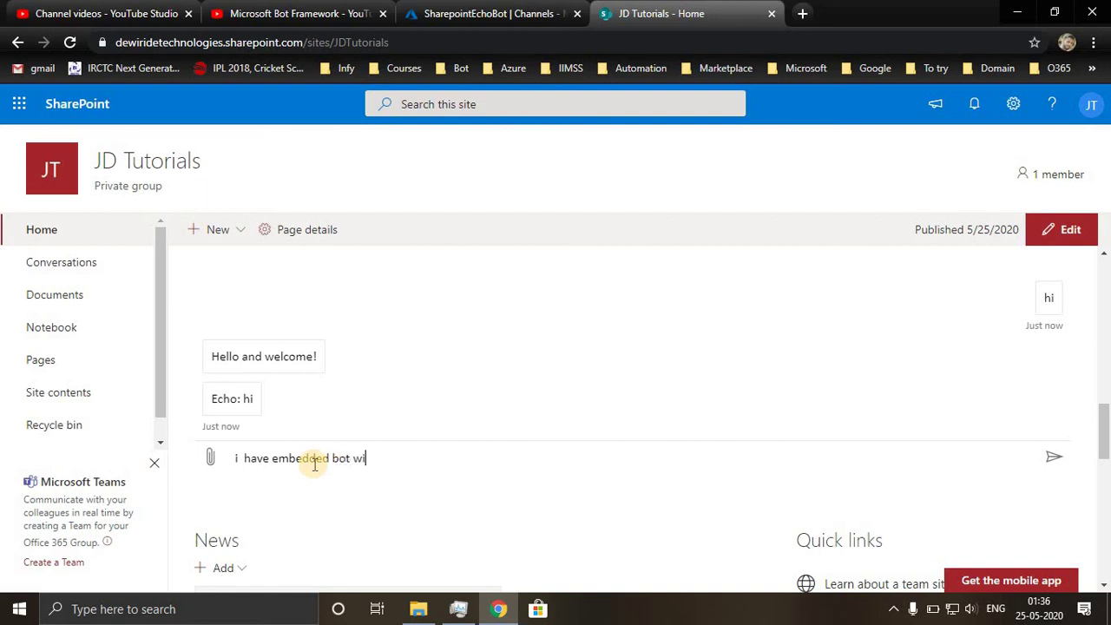
type("th sharepoint")
key("Return")
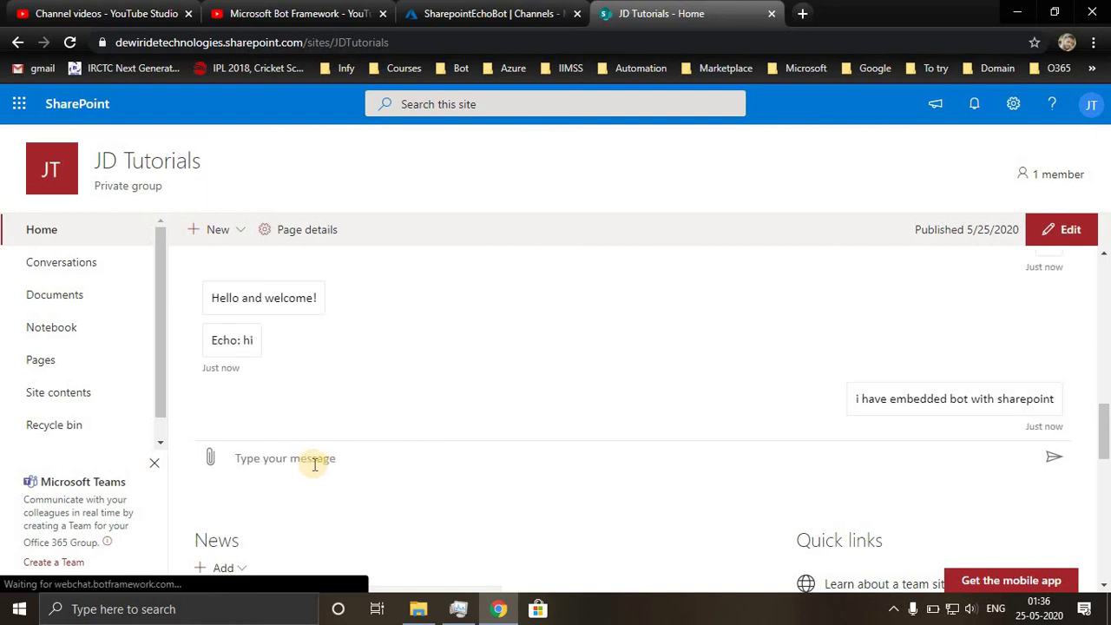